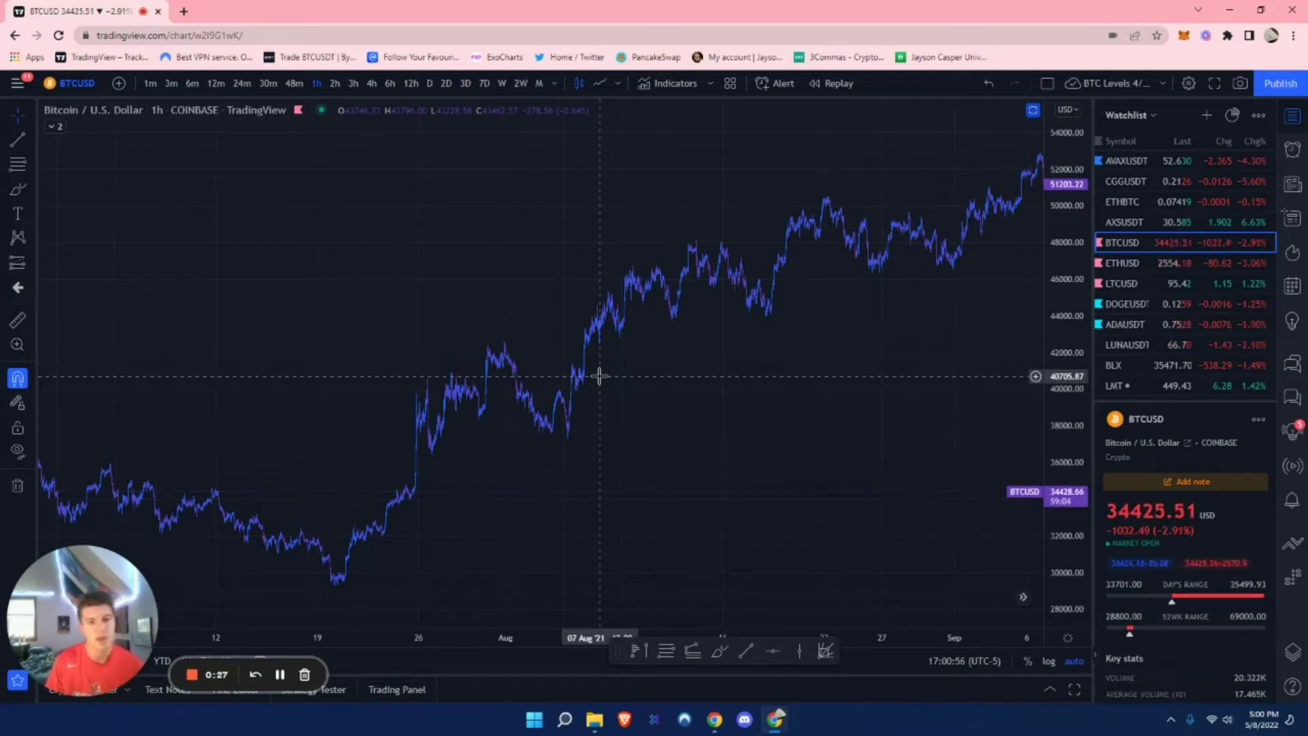
Open the Fib/Gann drawing tool group in the left toolbar.
left_click(31, 168)
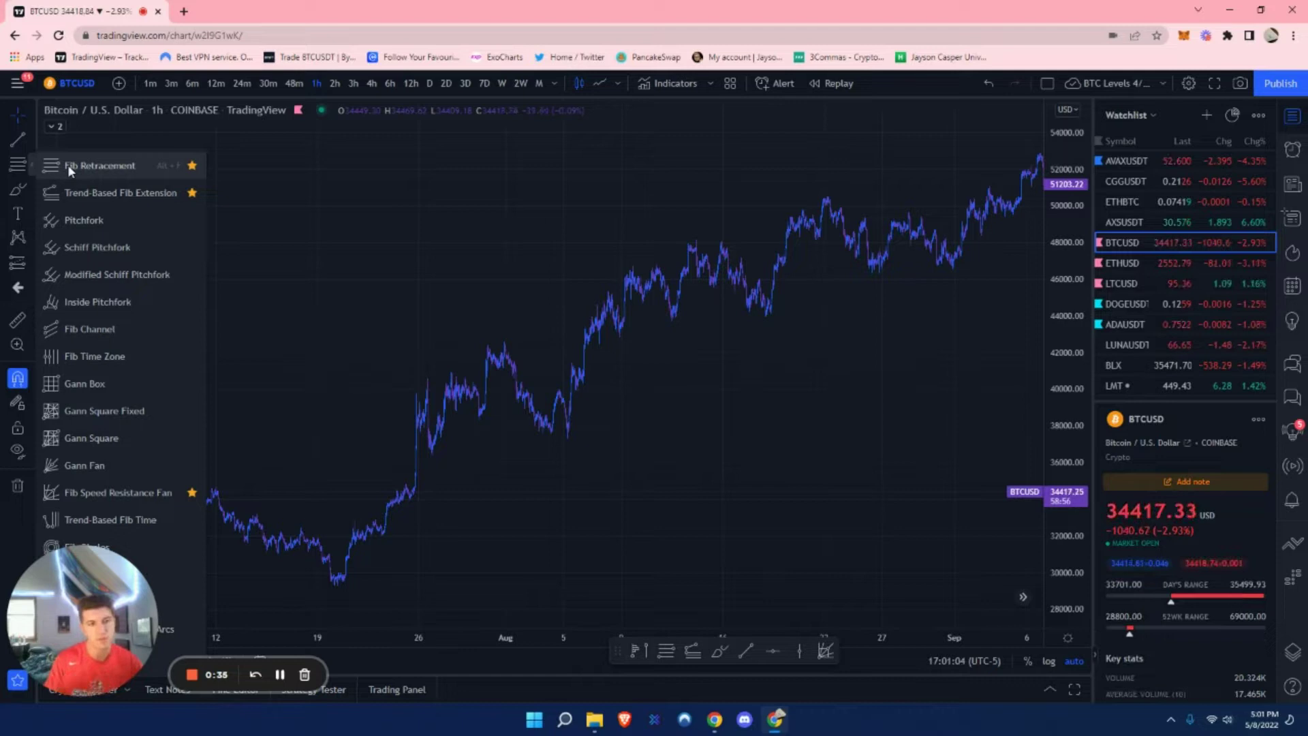
Pick Fib Retracement and scroll the chart back toward the July low near 29,300.
left_click(376, 296)
scroll(324, 298, "left", 3)
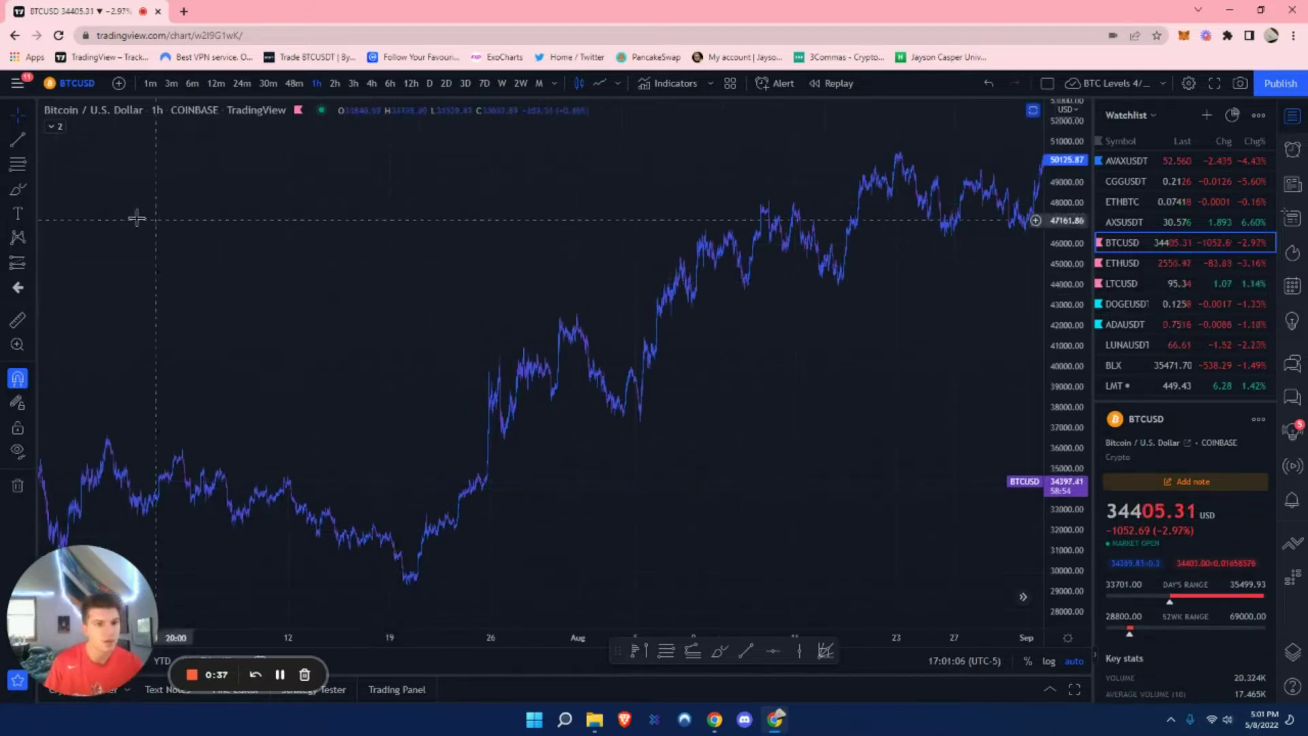
left_click(18, 167)
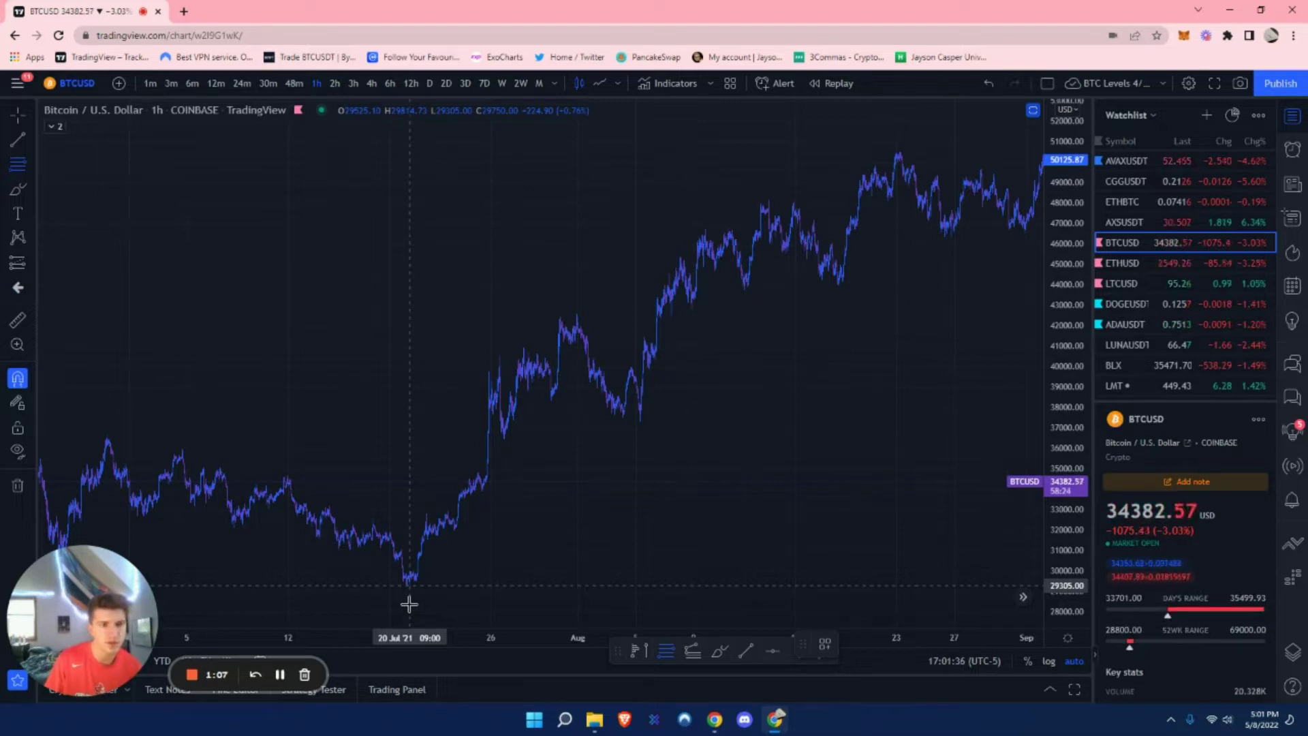
Draw a Fib retracement from the 20 Jul low near 29,300 to the late-July 42k peak.
left_click(409, 603)
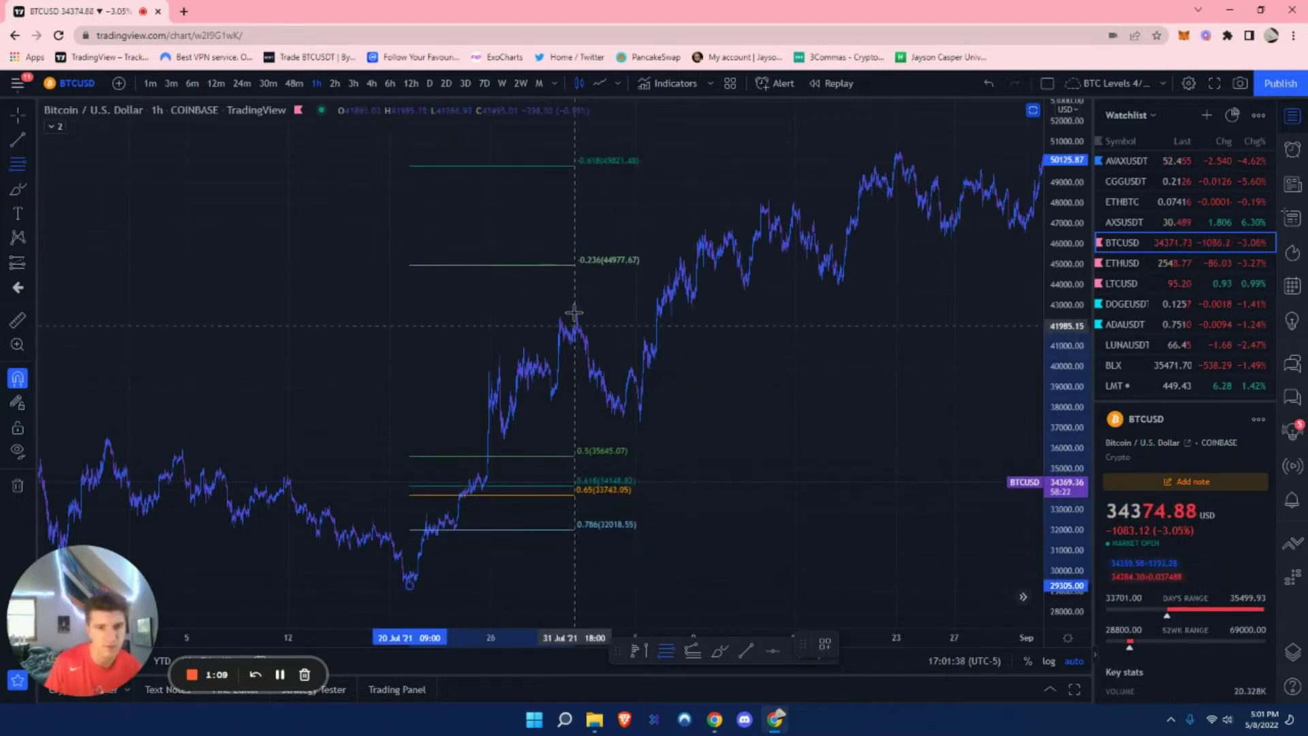
key("Escape")
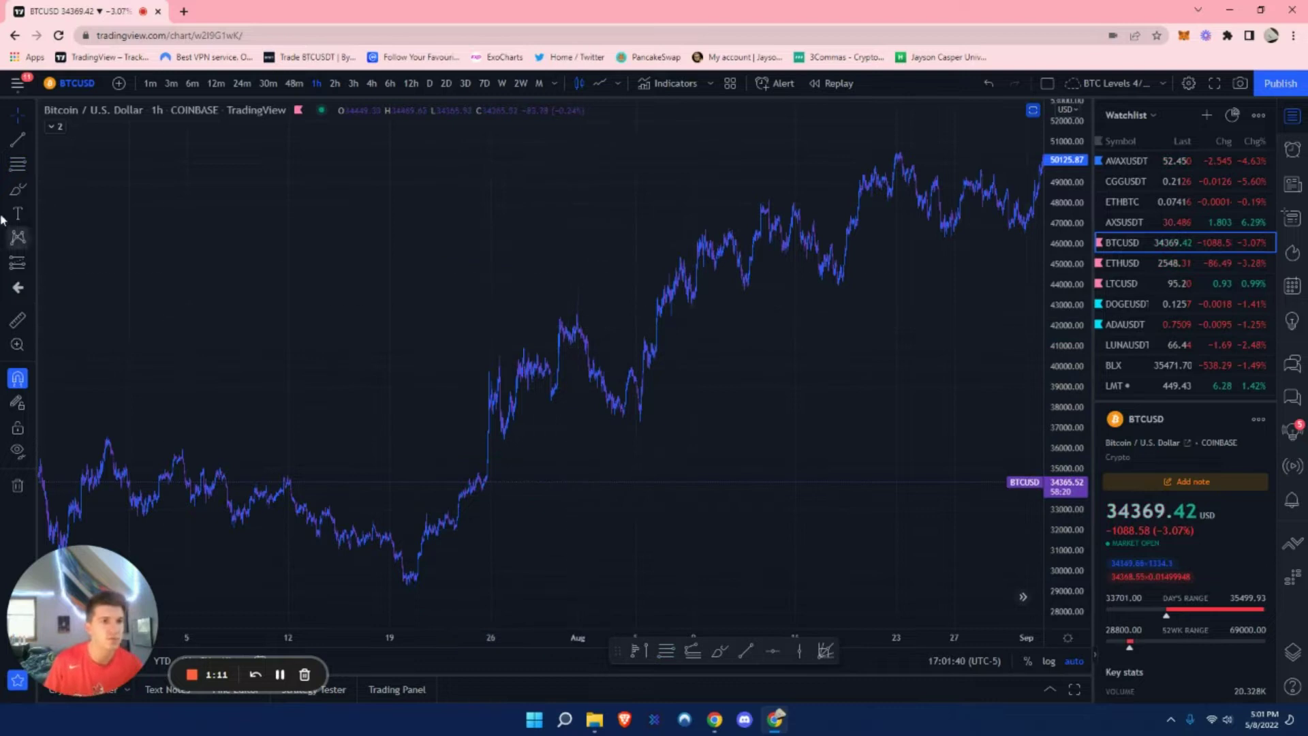
left_click(30, 168)
left_click(89, 170)
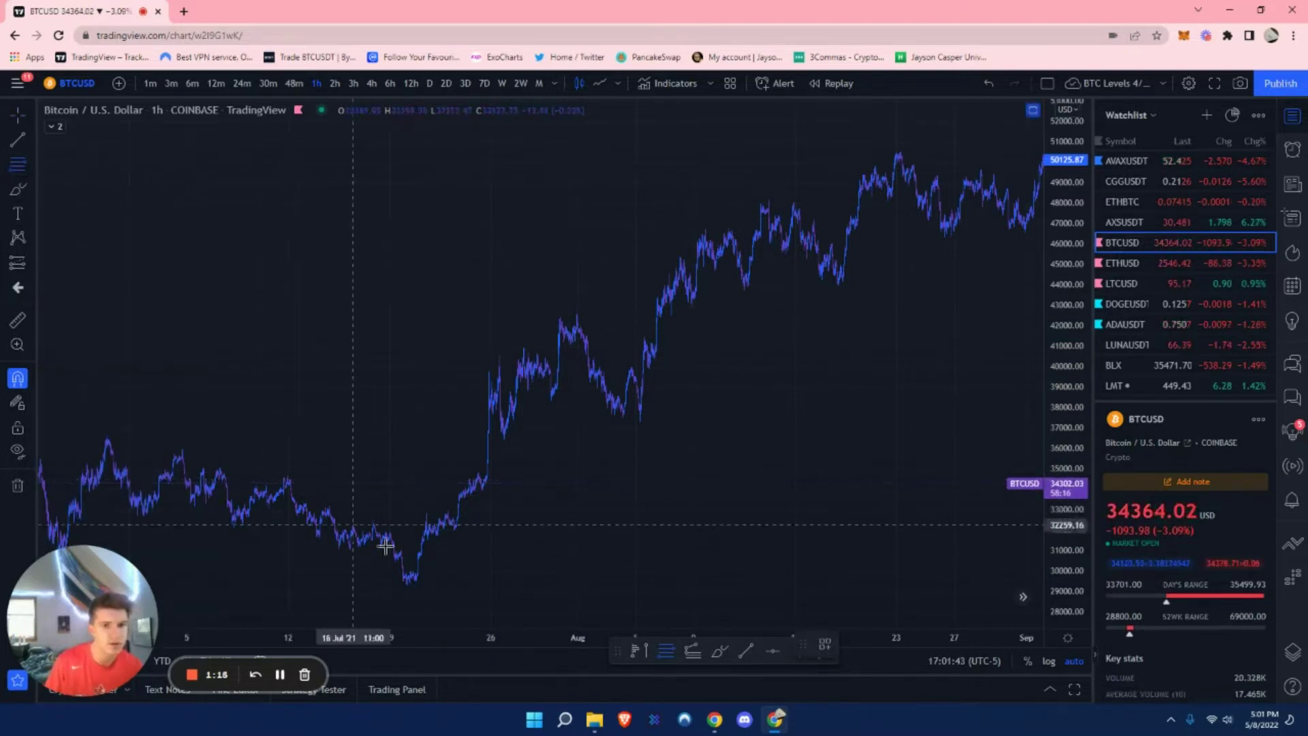
left_click(406, 600)
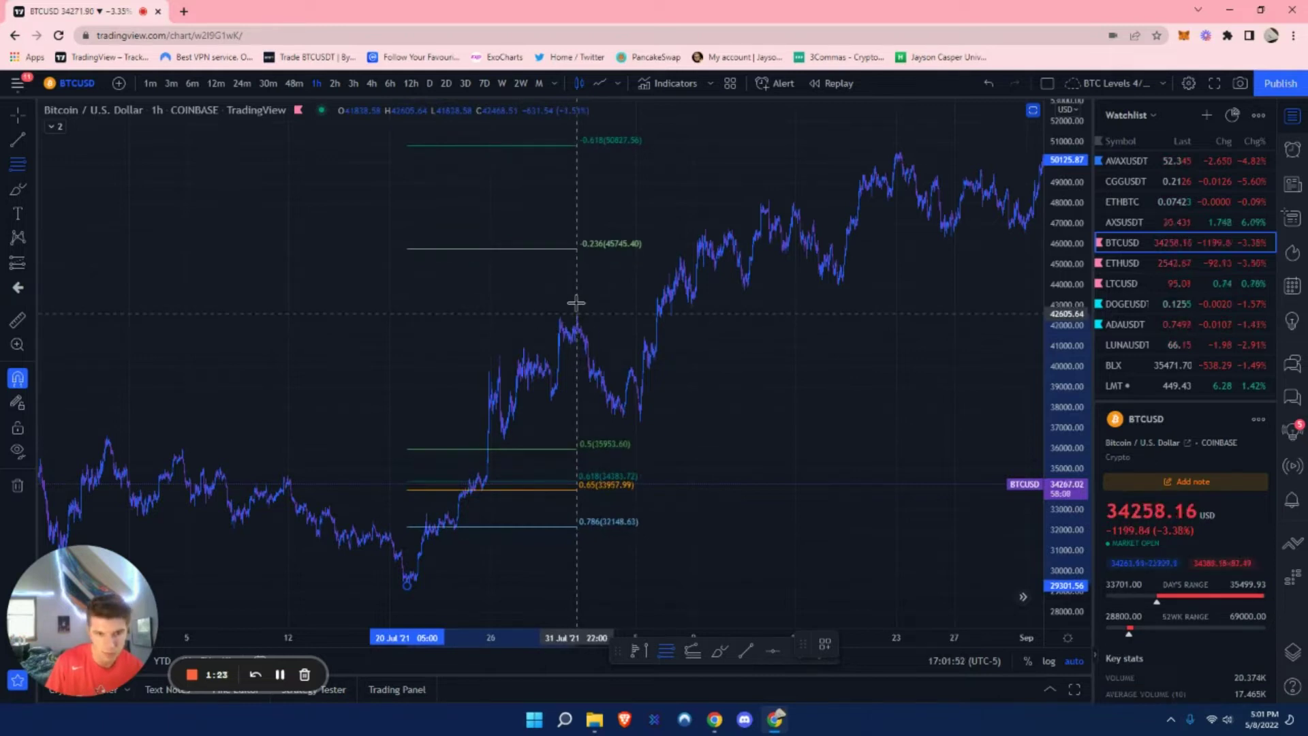
left_click(576, 304)
scroll(733, 403, "right", 5)
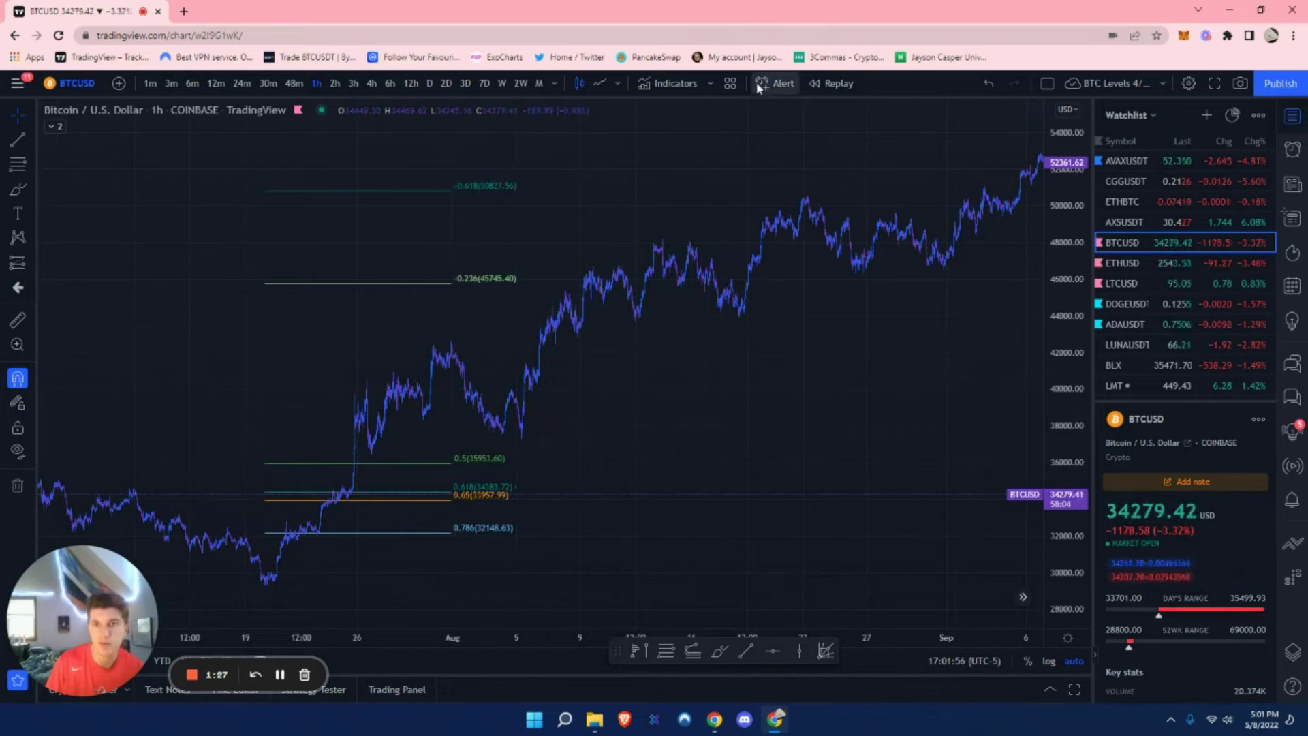
Start bar replay at the late-July peak bar, leaving empty space right of the last bar.
left_click(841, 93)
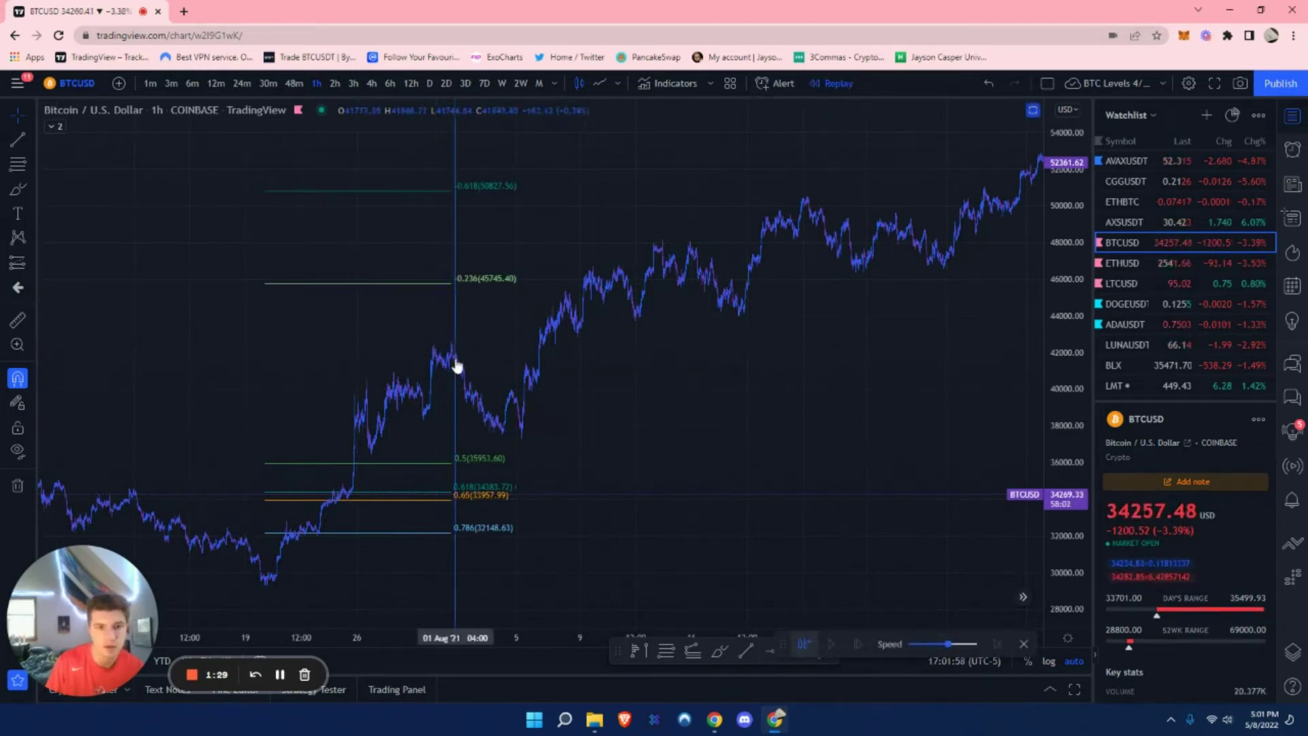
left_click(456, 370)
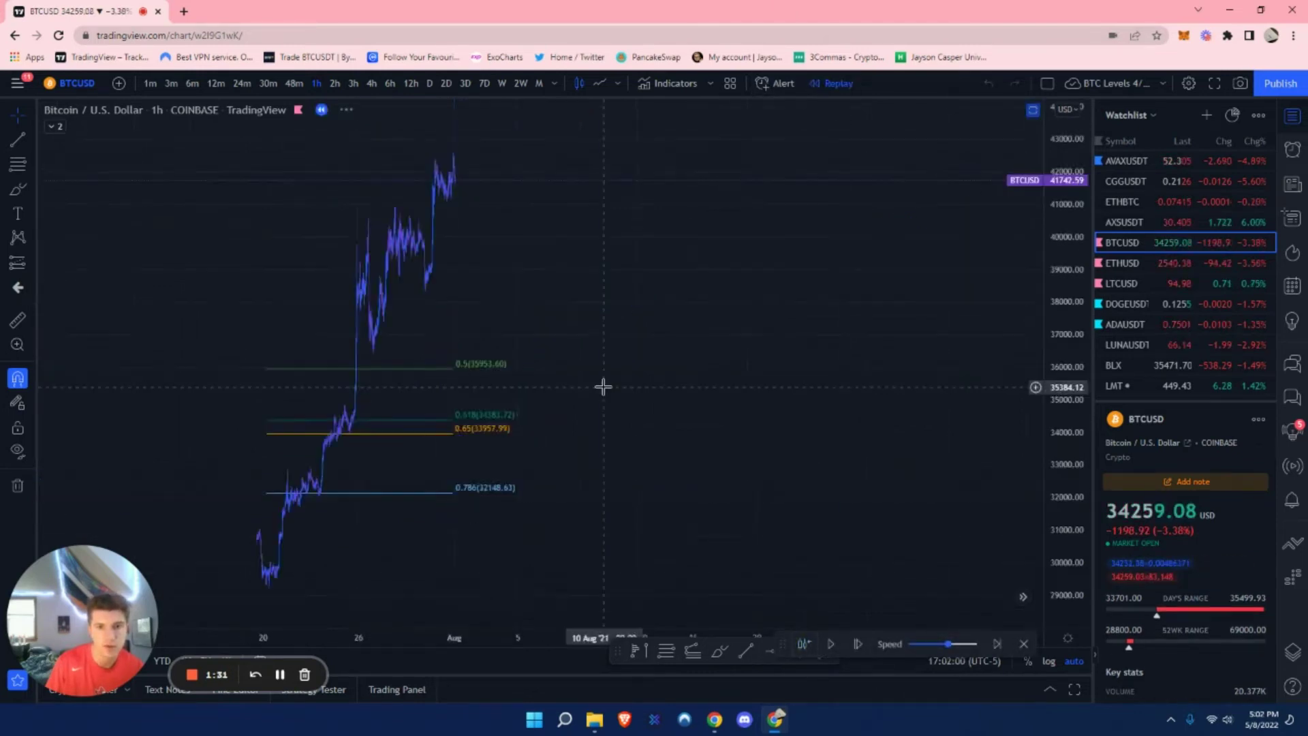
left_click_drag(753, 356, 315, 361)
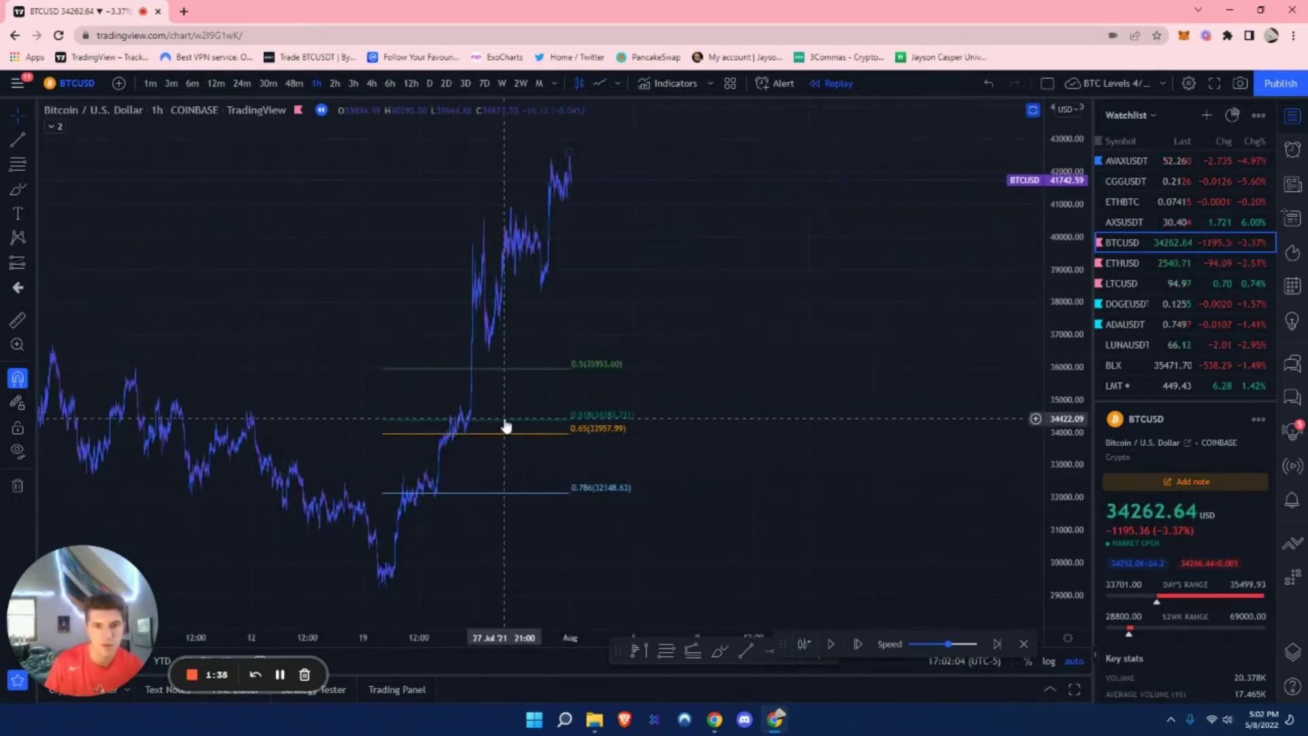
Select and deselect the Fib retracement, then switch to the Brush tool.
left_click(436, 489)
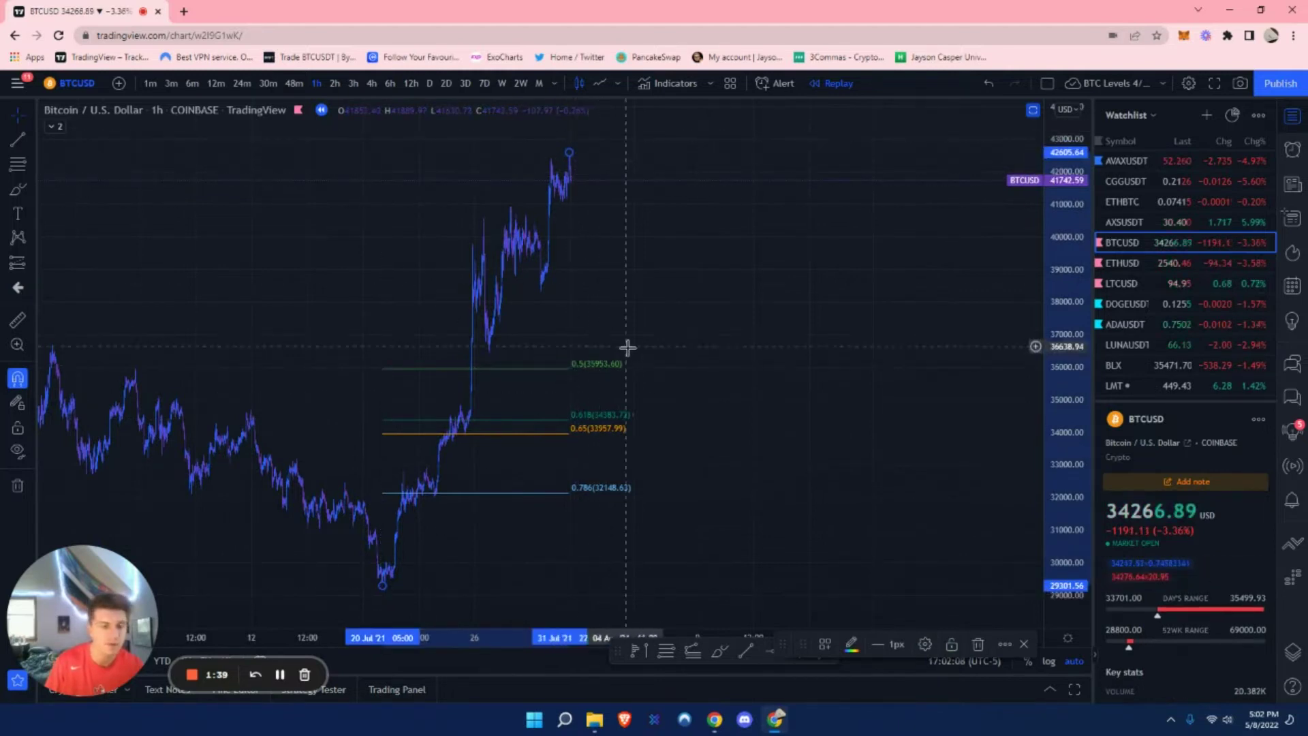
left_click(695, 307)
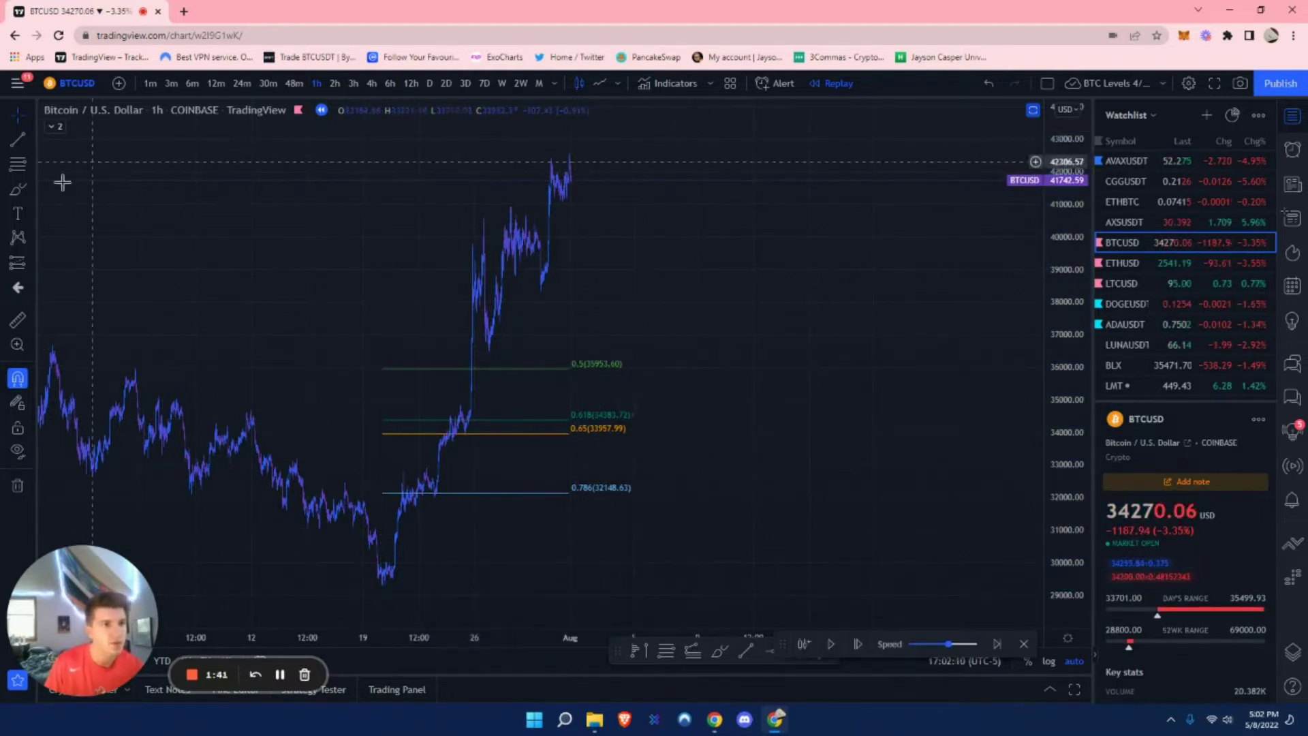
left_click(18, 189)
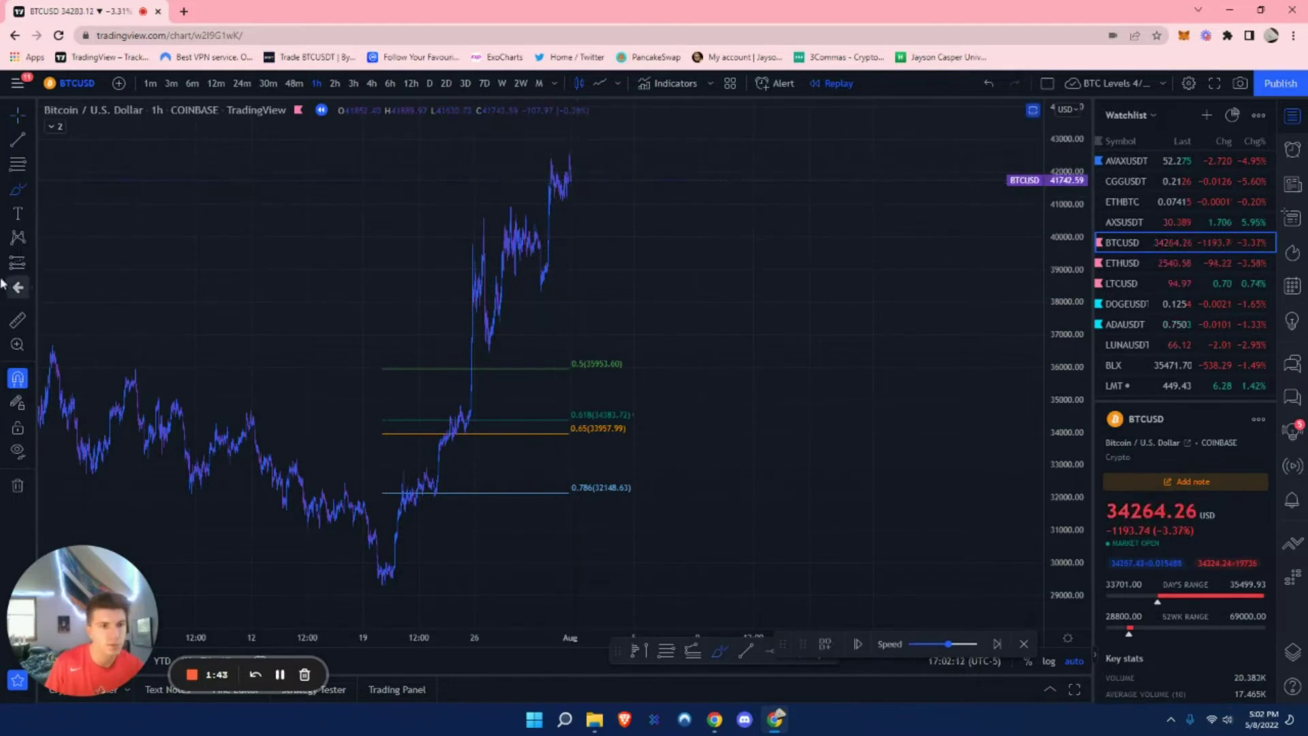
Brush a drop to the 0.618–0.65 zone near 34,000 and rally above 43,000.
mouse_move(576, 179)
left_mouse_down()
mouse_move(596, 409)
mouse_move(610, 424)
mouse_move(698, 249)
mouse_move(715, 133)
left_mouse_up()
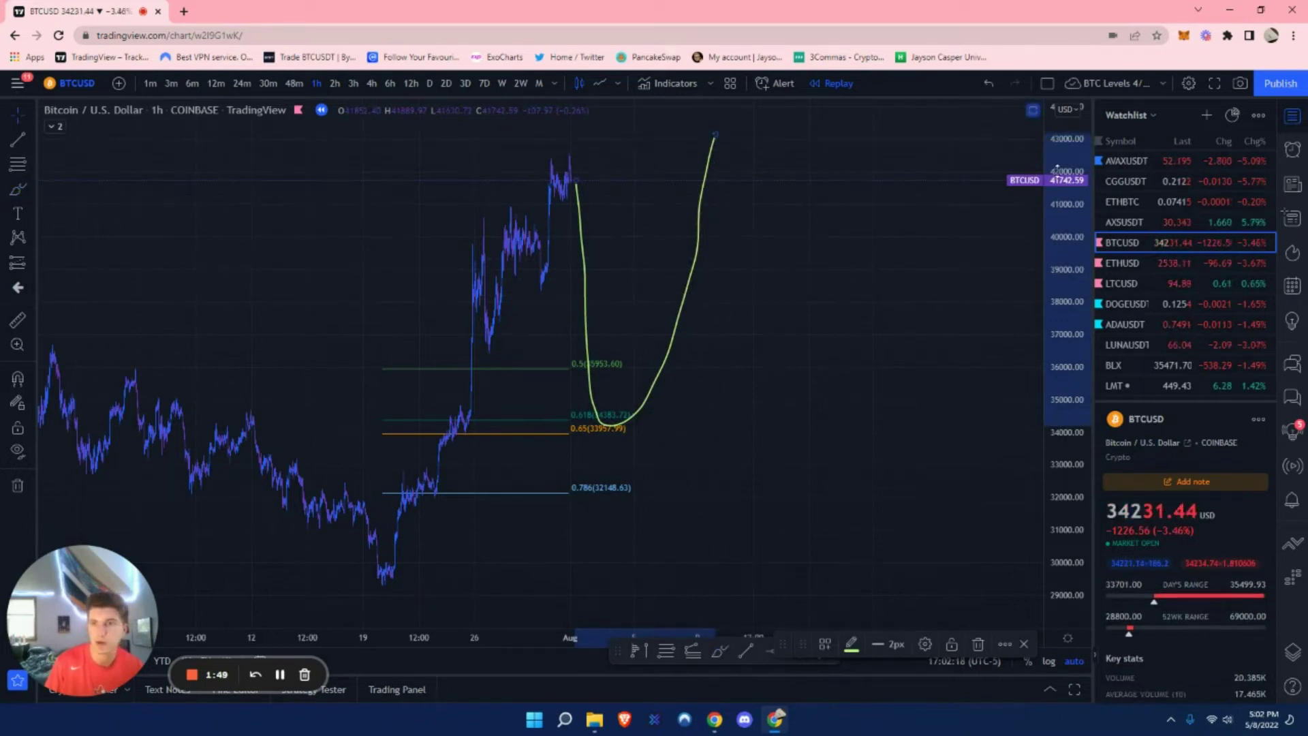
left_click_drag(1080, 341, 1091, 385)
mouse_move(780, 196)
left_mouse_down()
mouse_move(794, 225)
mouse_move(795, 345)
left_mouse_up()
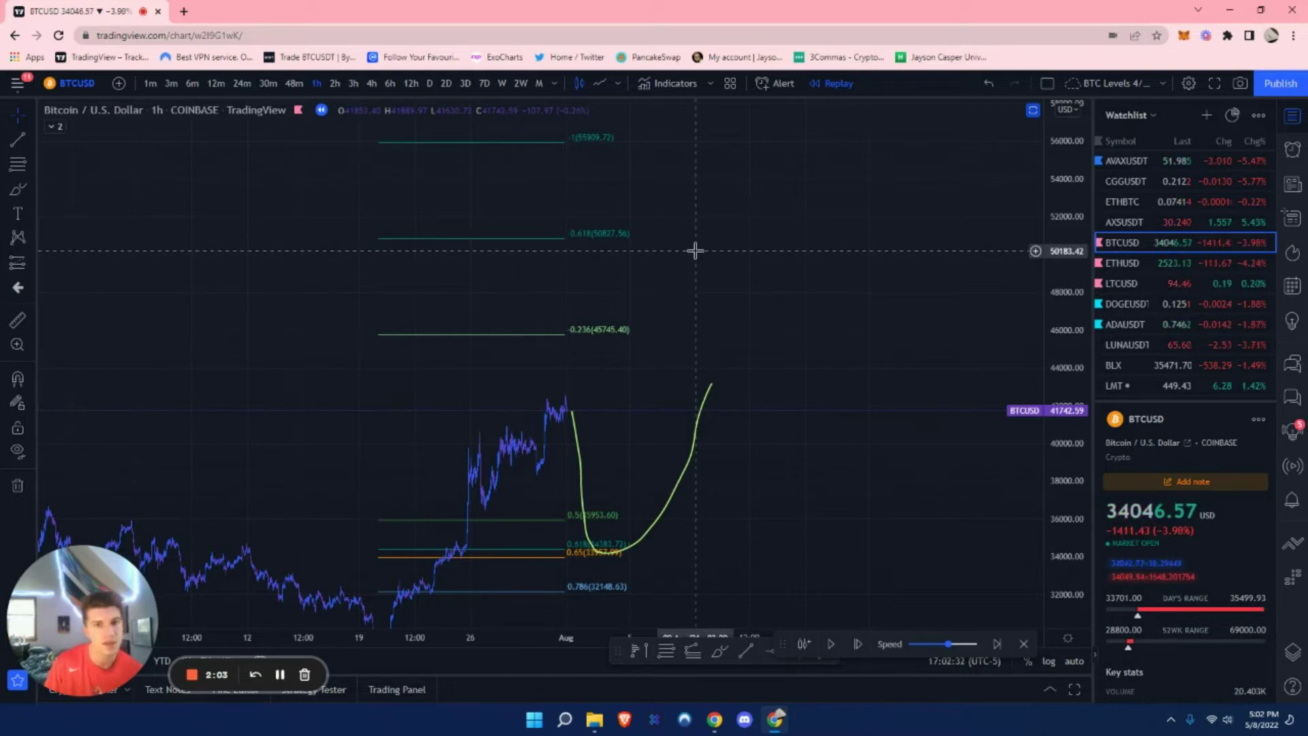
Rescale and pan to the upper Fib levels, then undo to remove the yellow brush curve.
left_click_drag(692, 184, 698, 416)
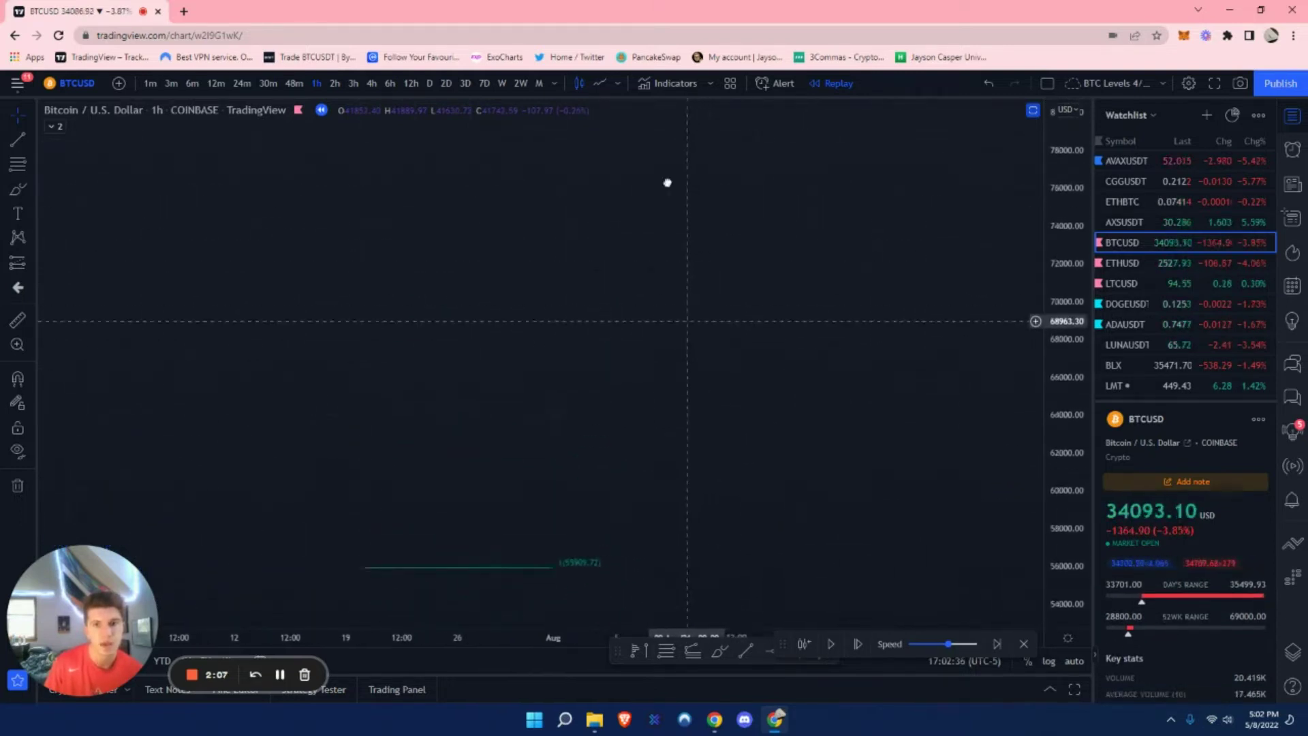
mouse_move(685, 339)
left_mouse_down()
mouse_move(716, 283)
mouse_move(728, 362)
mouse_move(739, 345)
mouse_move(738, 256)
left_mouse_up()
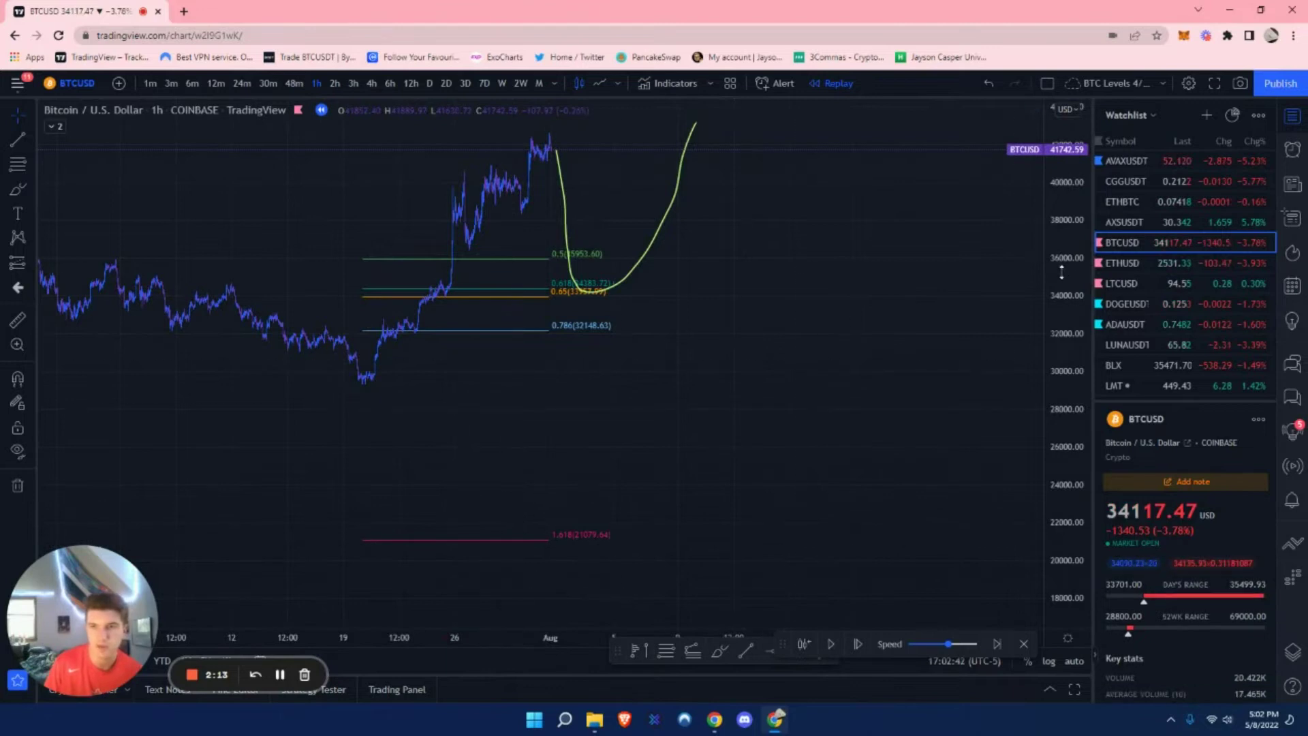
left_click_drag(1063, 279, 1063, 231)
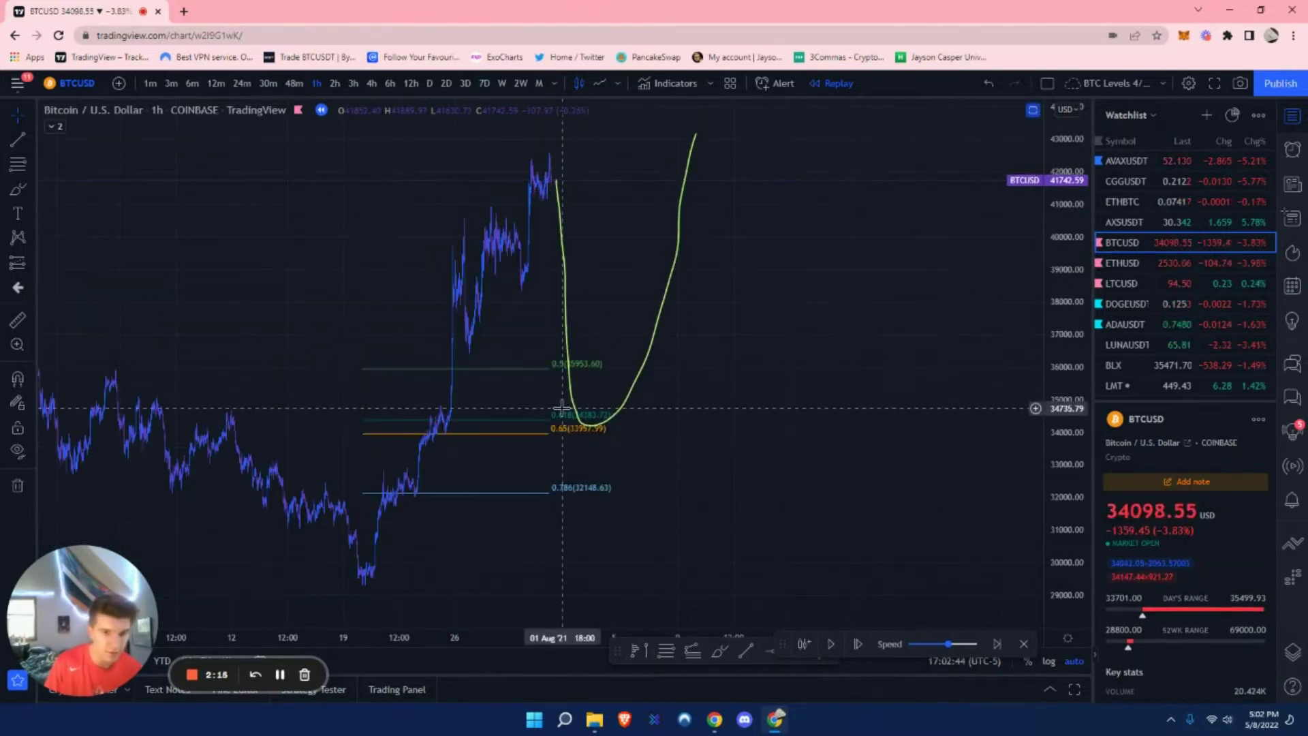
scroll(562, 412, "down", 1)
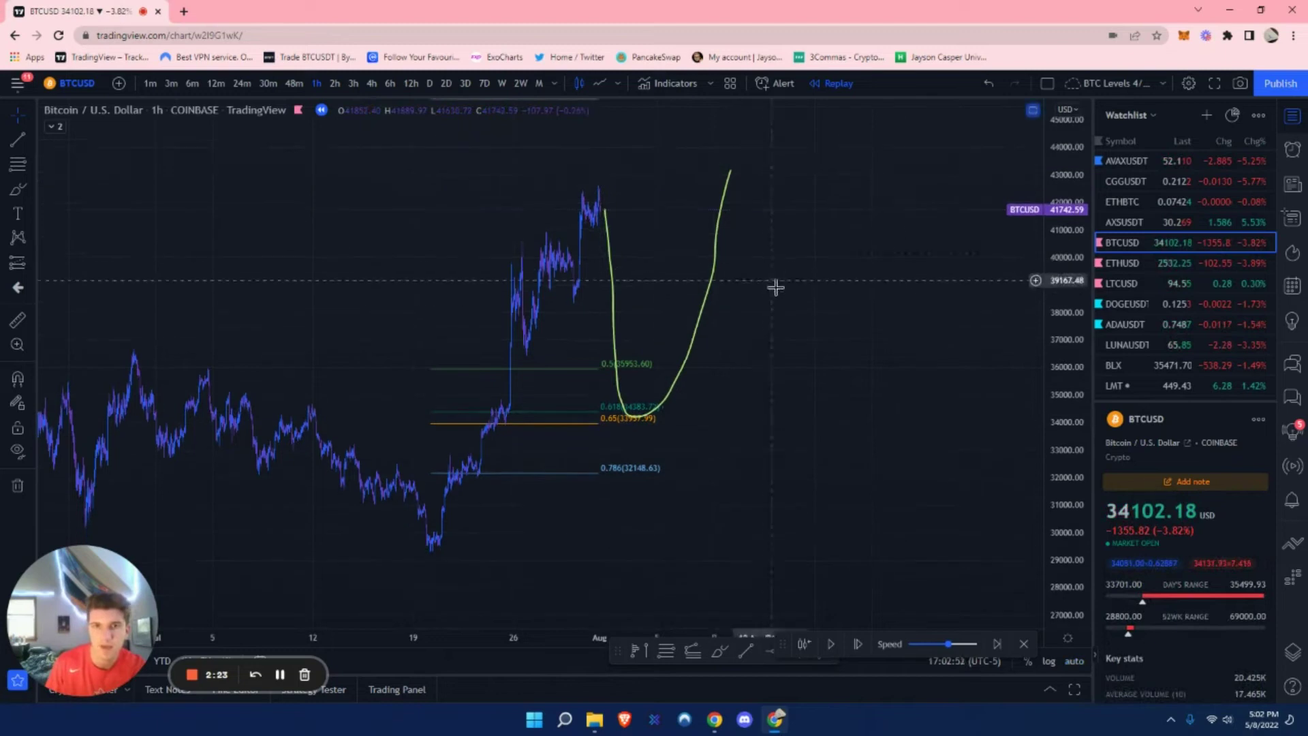
left_click_drag(777, 289, 712, 494)
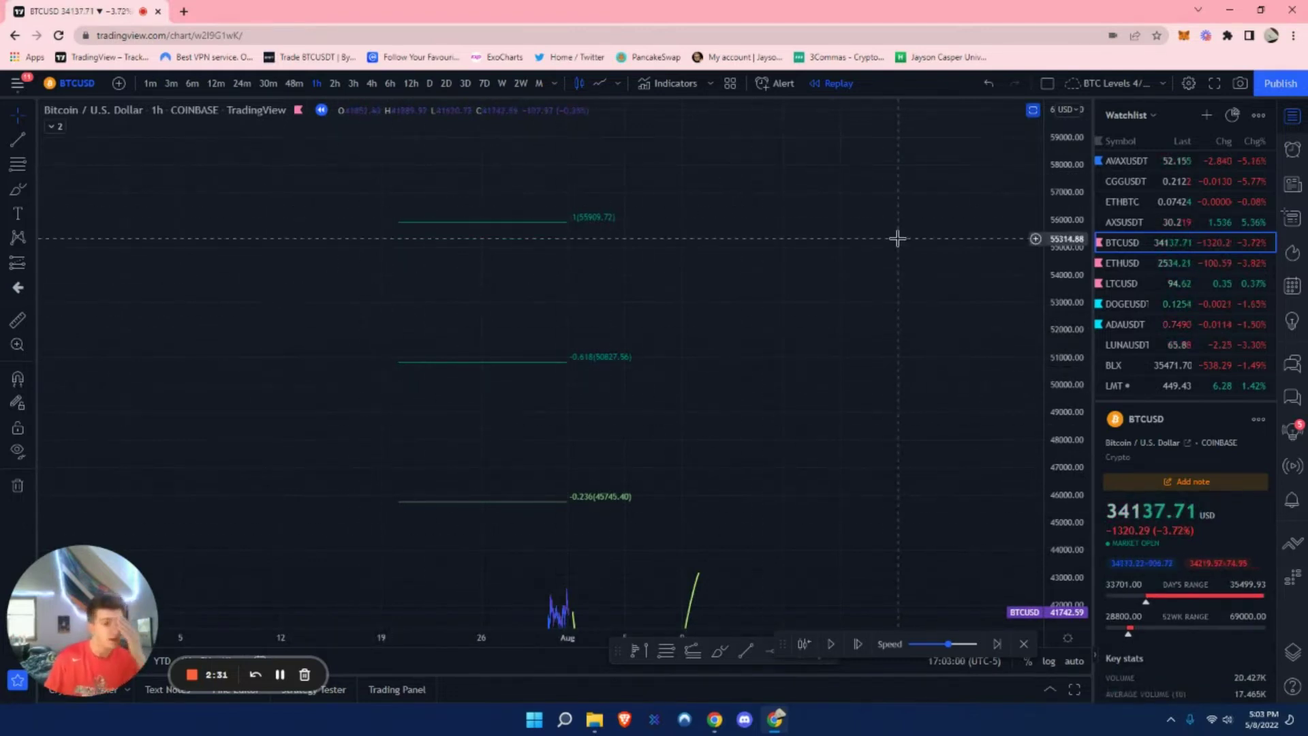
double_click(1072, 299)
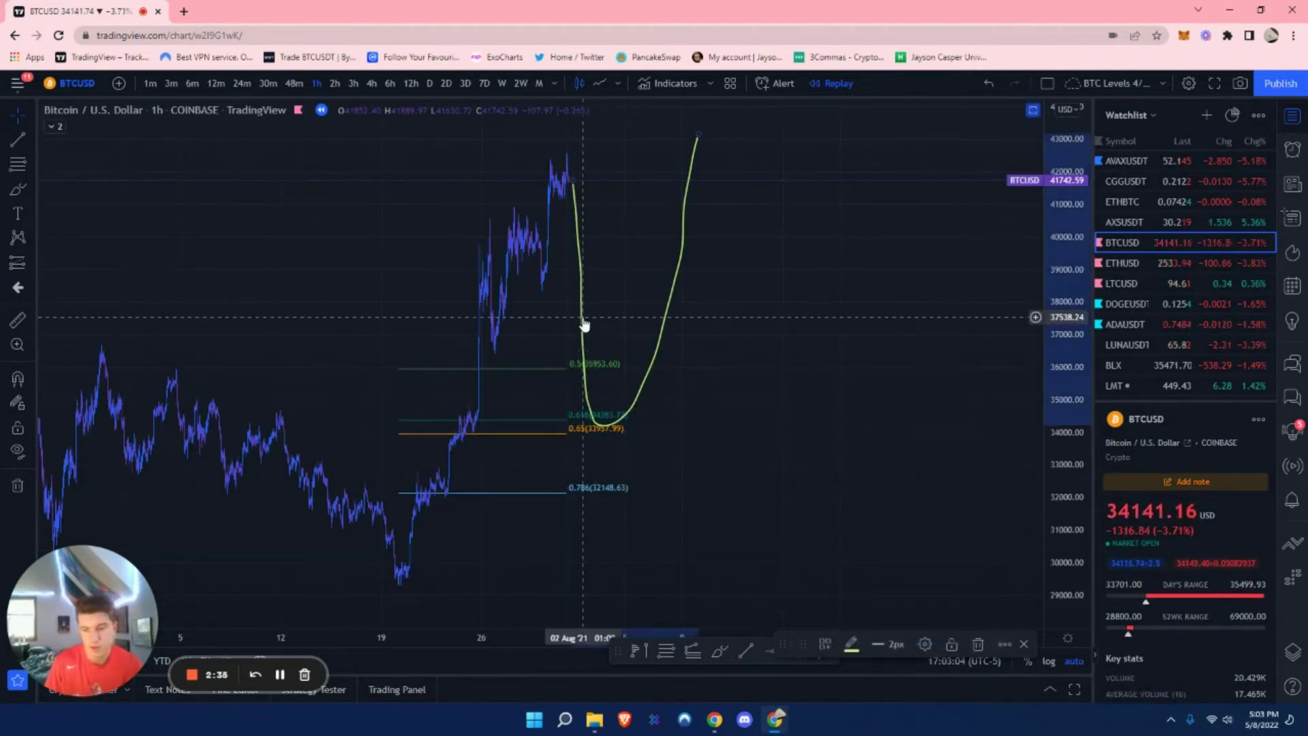
key("ctrl+z")
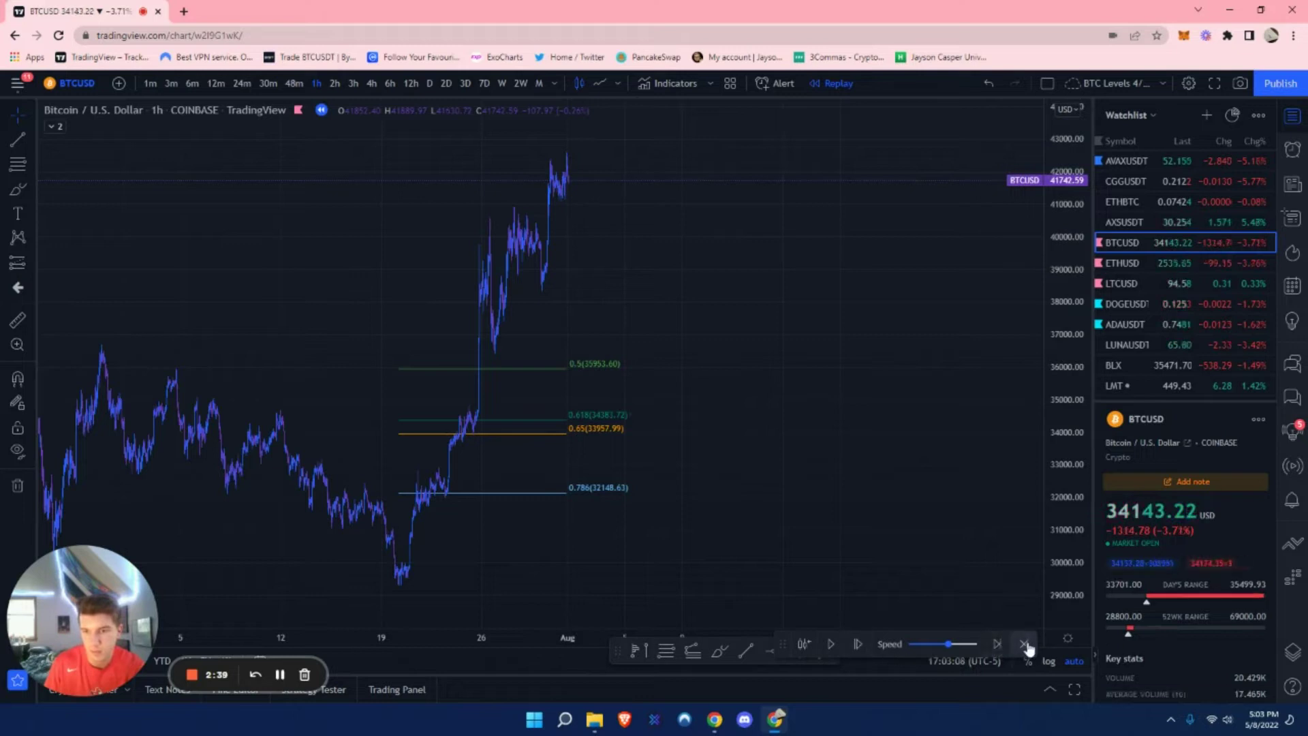
Exit bar replay to the live chart and pan back to the July–August Fib drawing.
left_click(1024, 643)
left_click(771, 426)
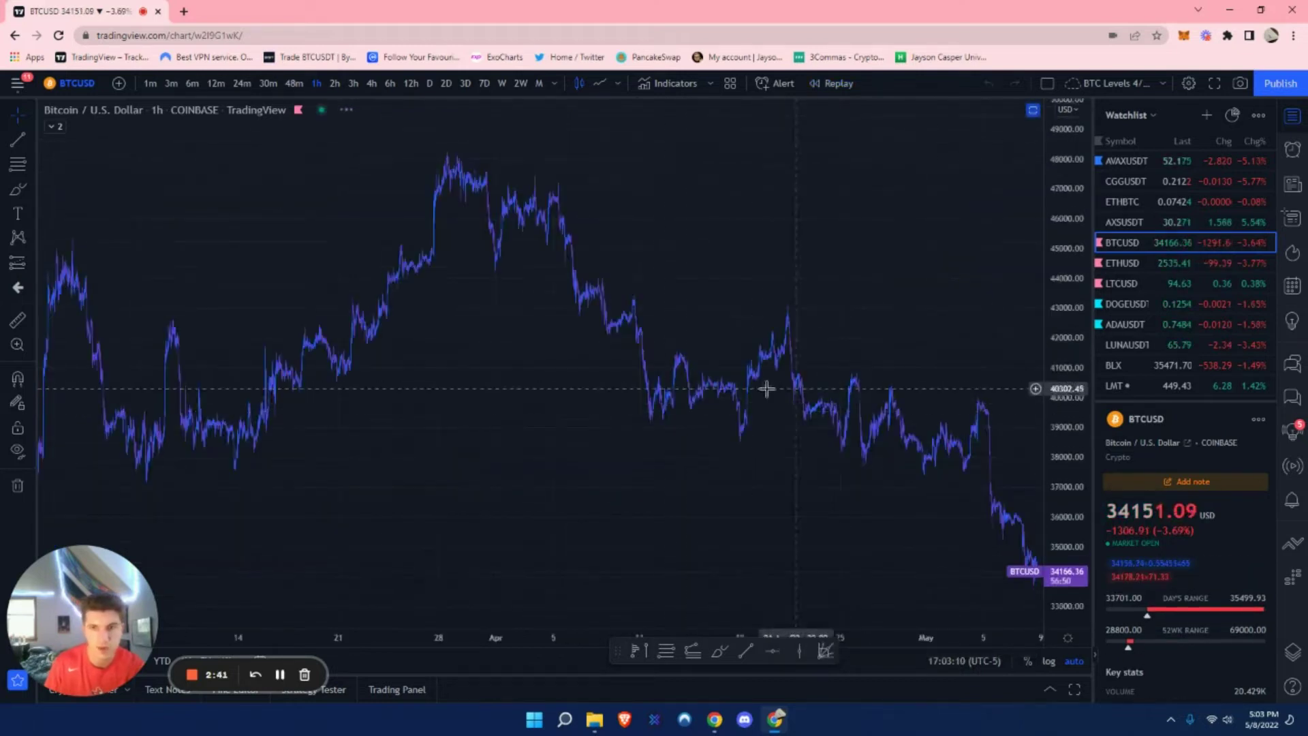
left_click_drag(680, 364, 587, 377)
left_click_drag(230, 339, 830, 380)
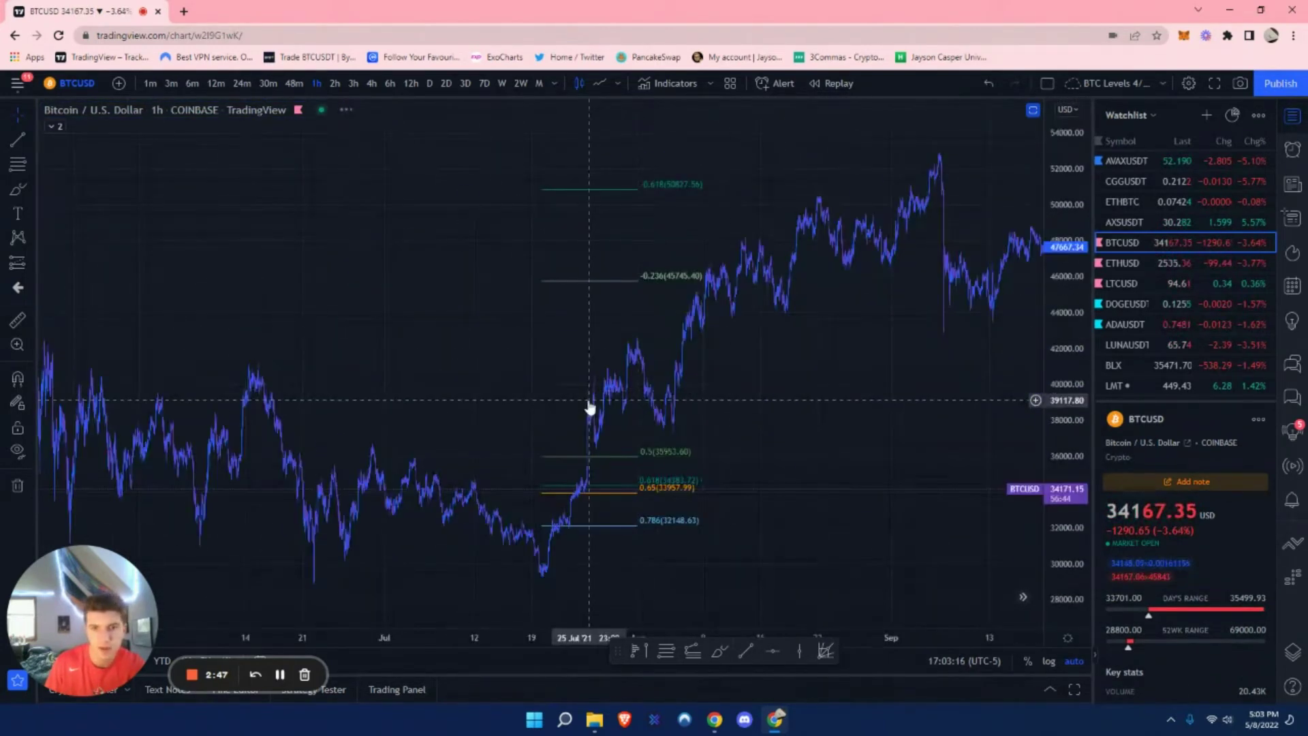
left_click_drag(502, 382, 427, 386)
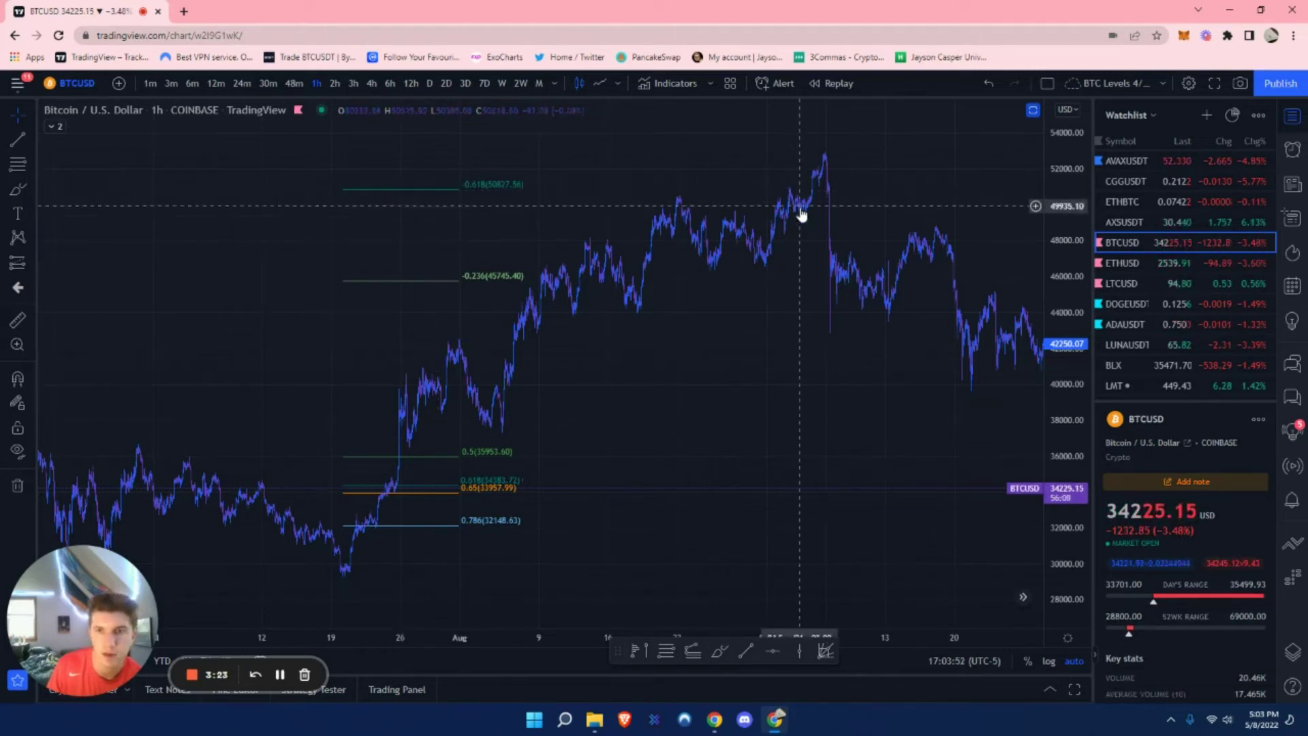
Measure the drop from the peak, then compress the price scale to fit the 55,909.72 level.
key("shift")
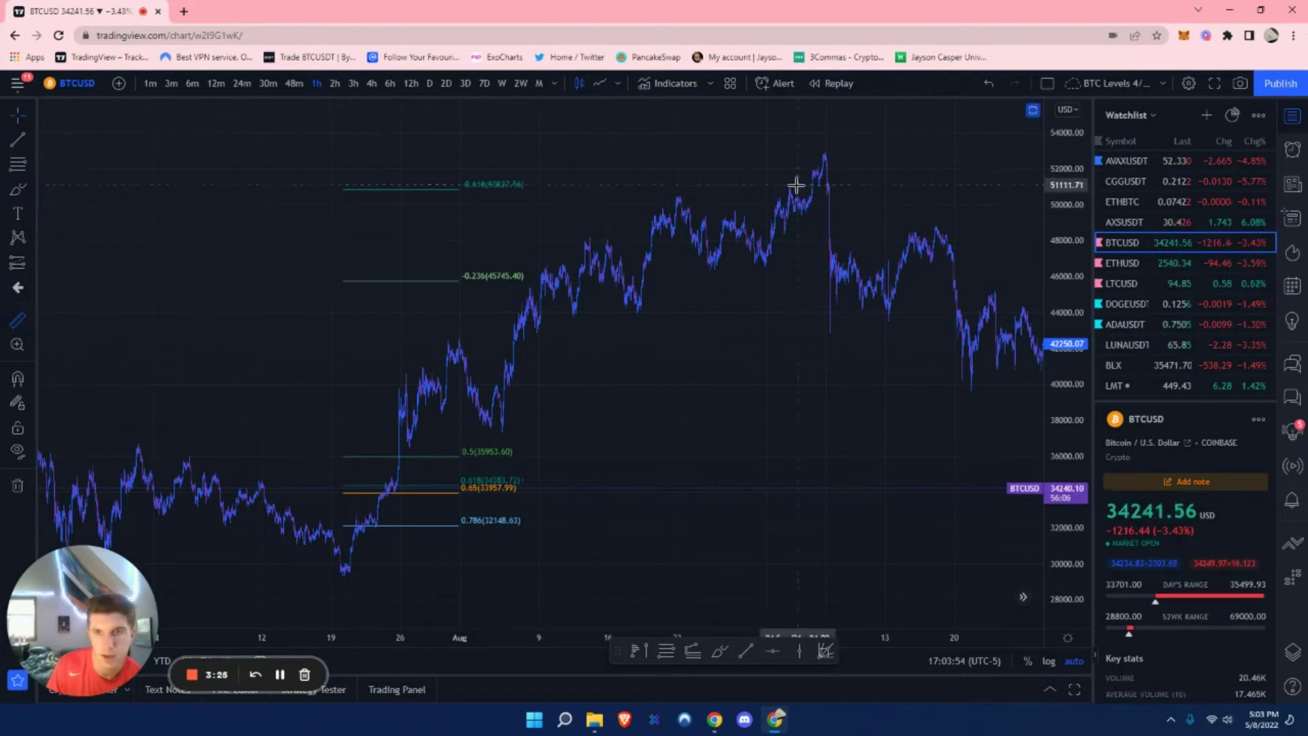
left_click(795, 185)
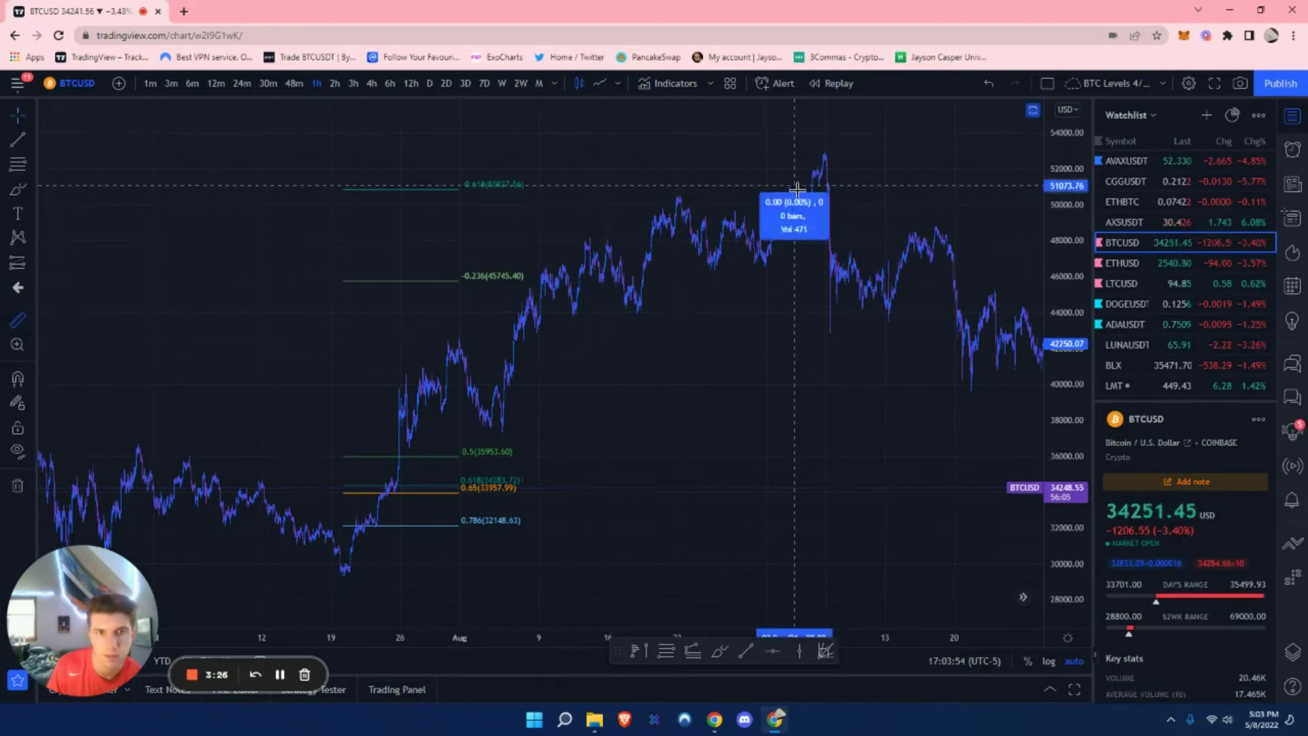
left_click(803, 226)
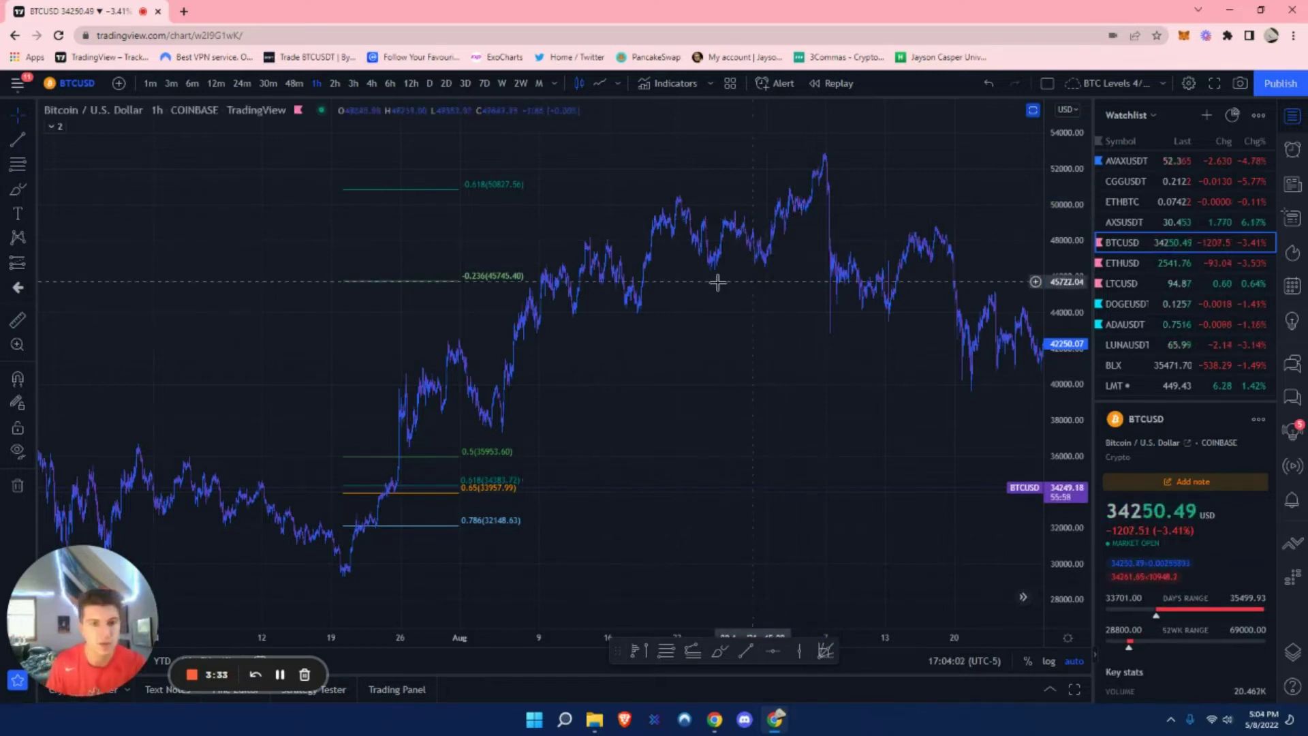
left_click_drag(1063, 259, 1063, 310)
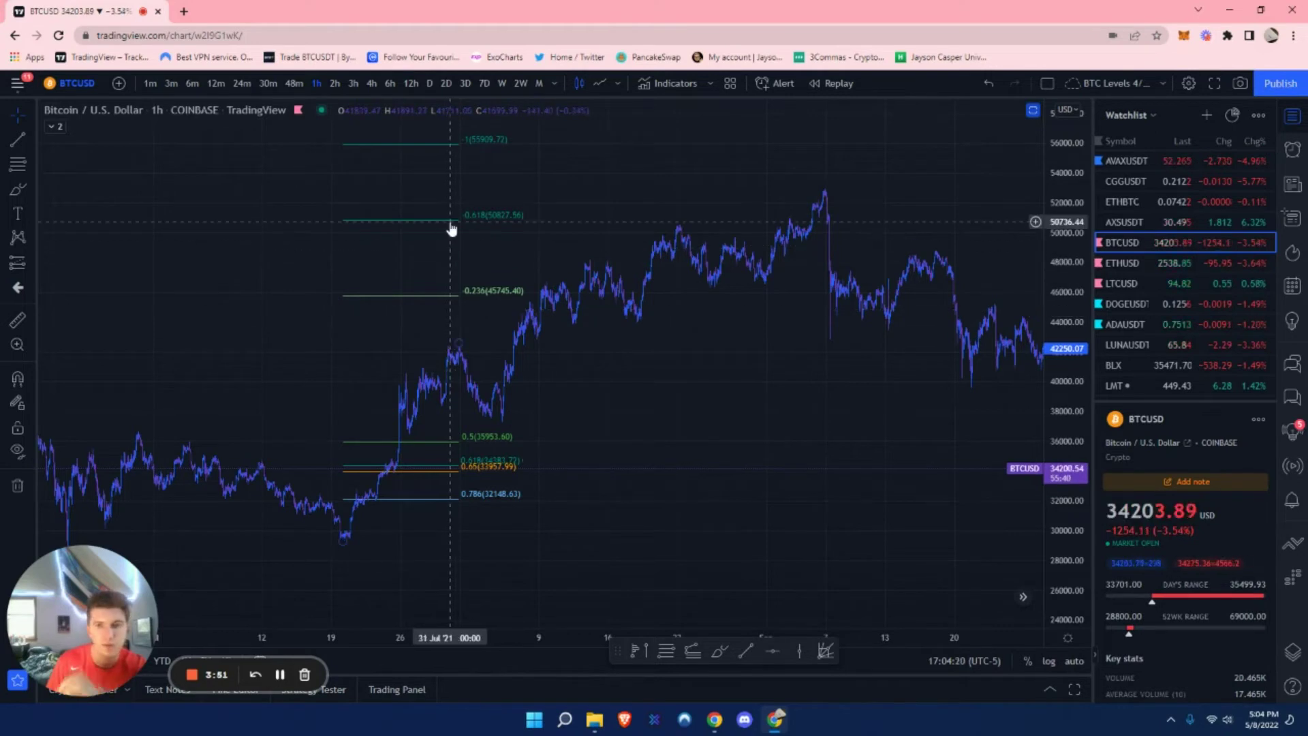
Delete the old Fib retracement and pan to the October–January downtrend.
left_click(442, 472)
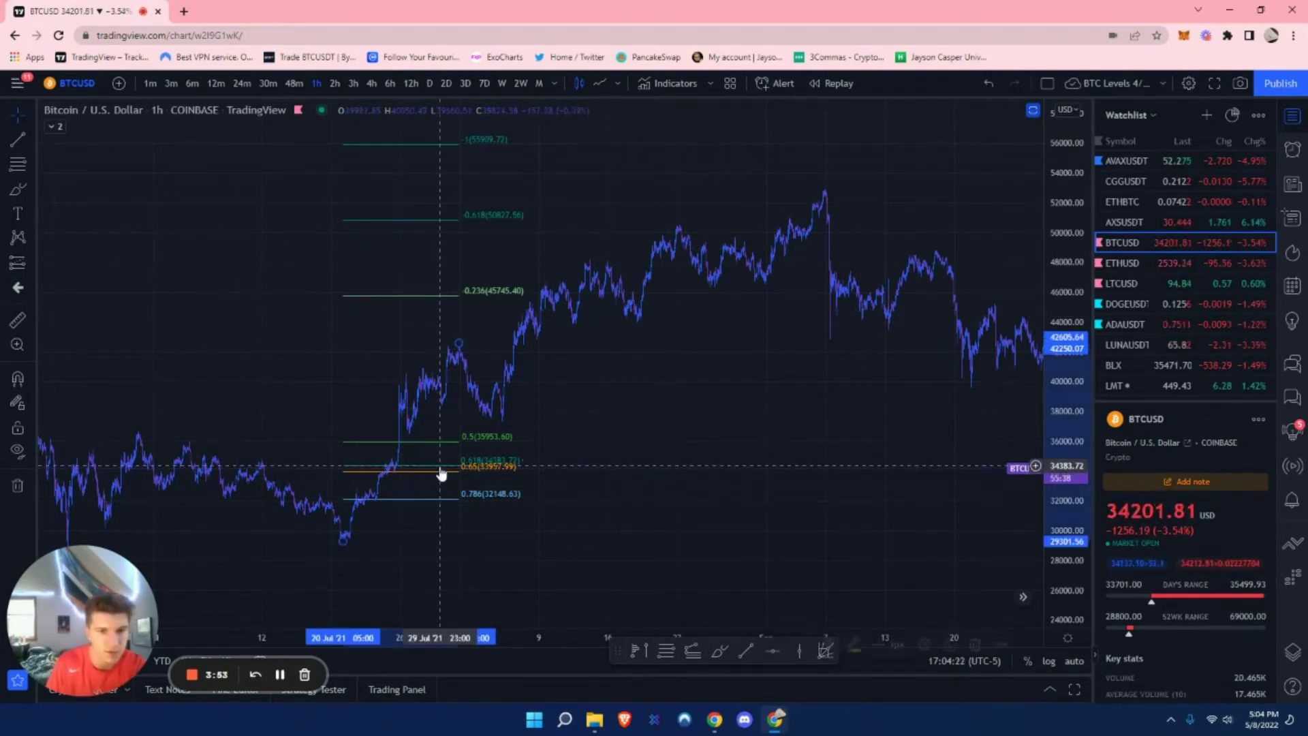
key("Delete")
left_click_drag(347, 337, 669, 277)
left_click_drag(596, 309, 321, 302)
left_click_drag(811, 361, 321, 441)
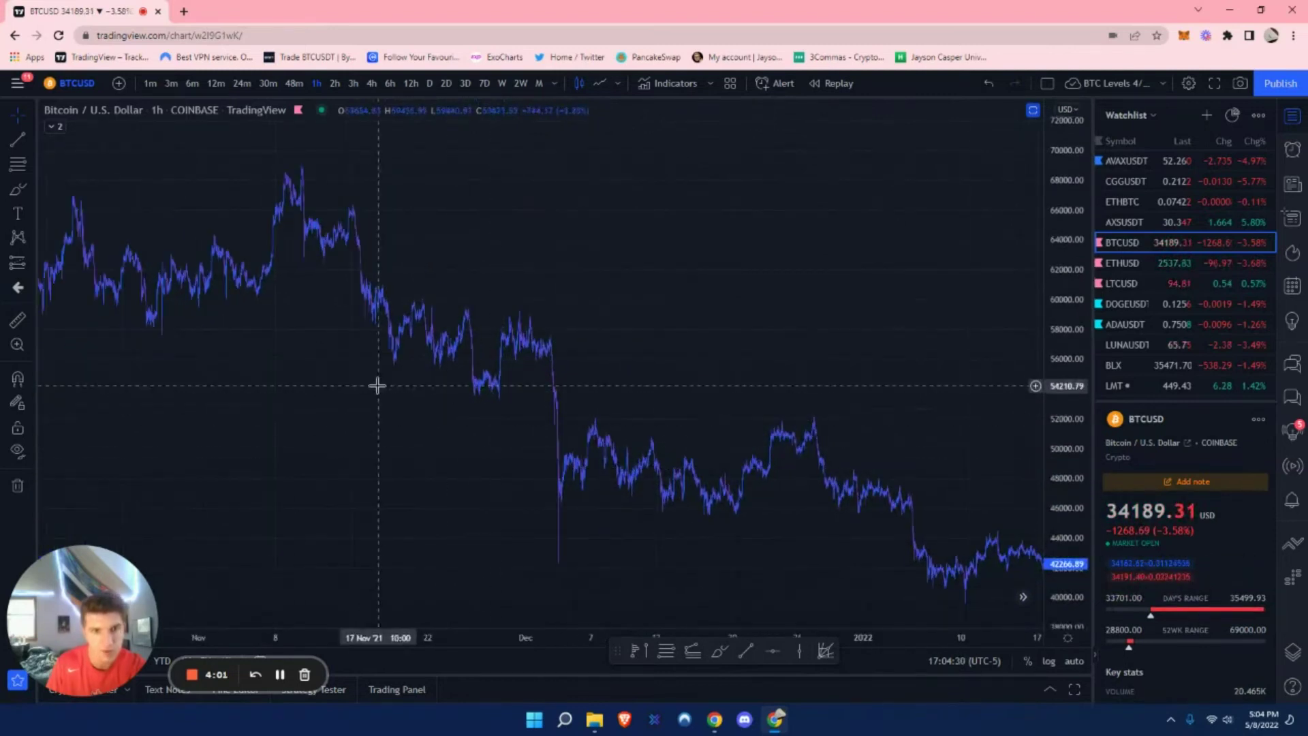
left_click_drag(377, 385, 539, 389)
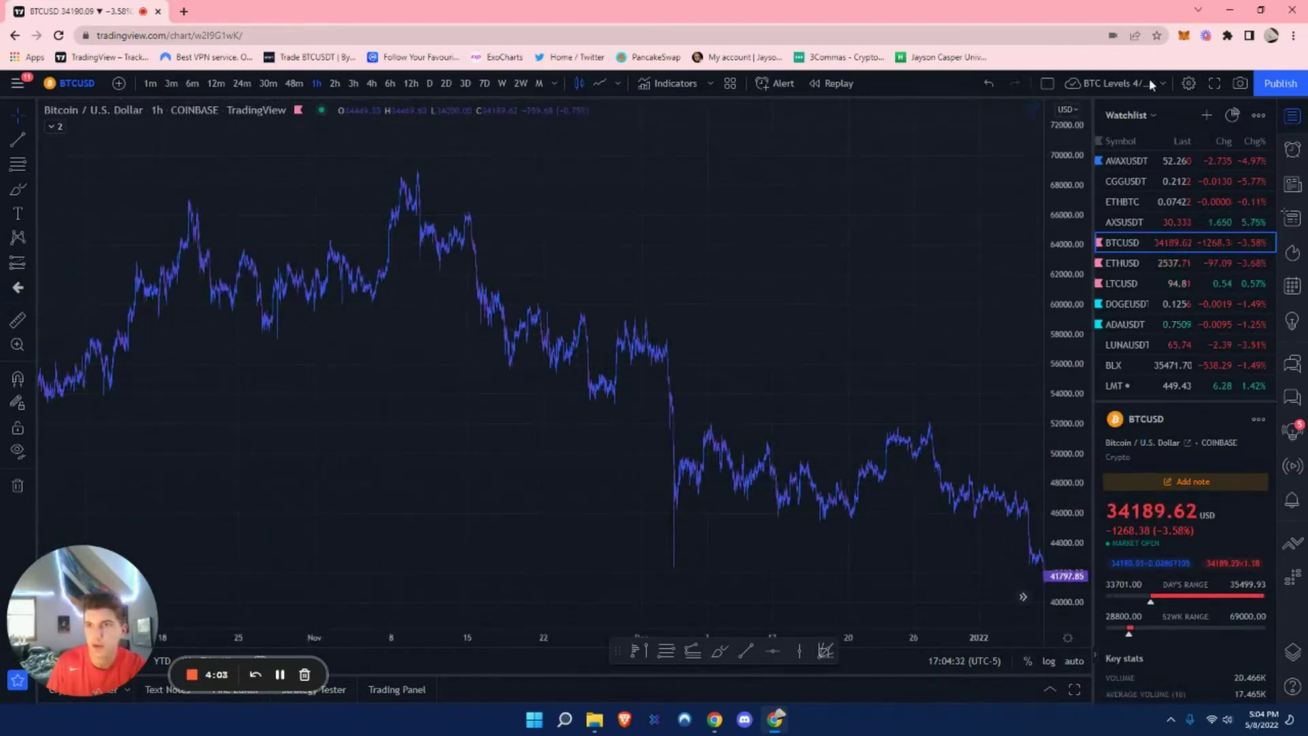
left_click_drag(744, 275, 631, 266)
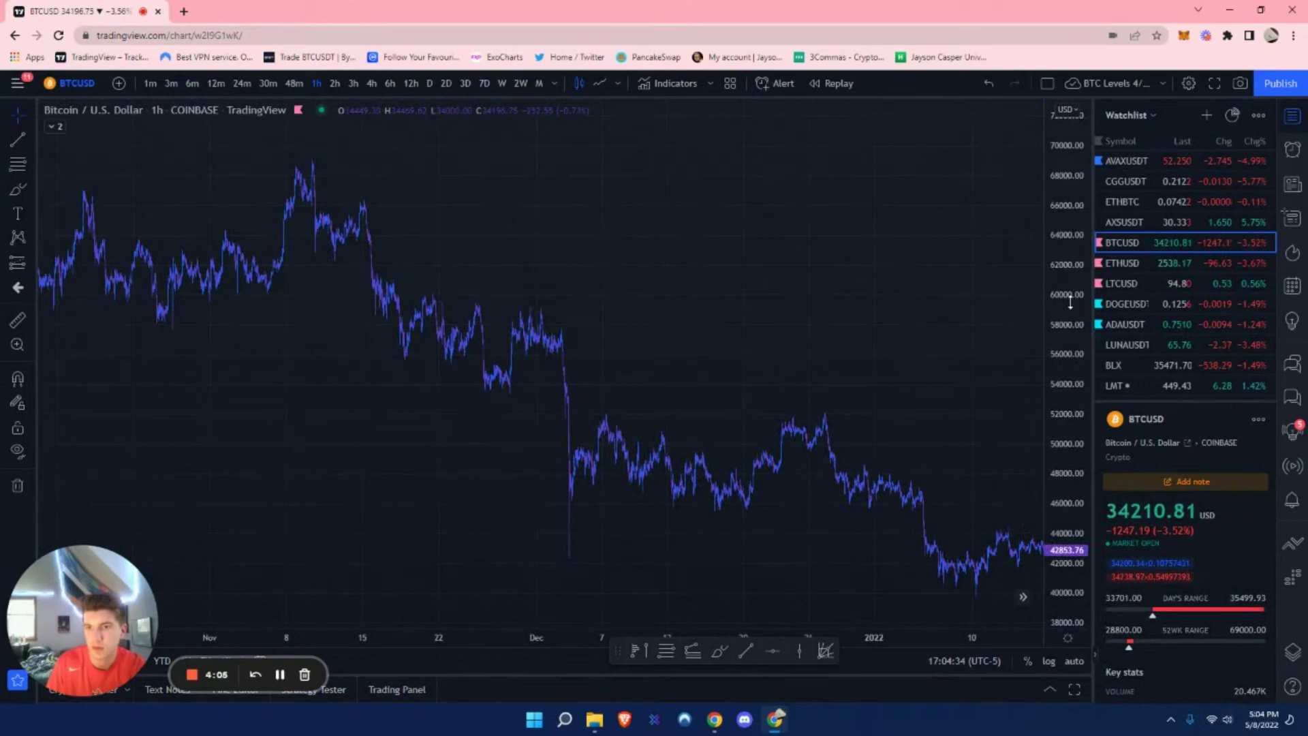
left_click_drag(1023, 303, 315, 329)
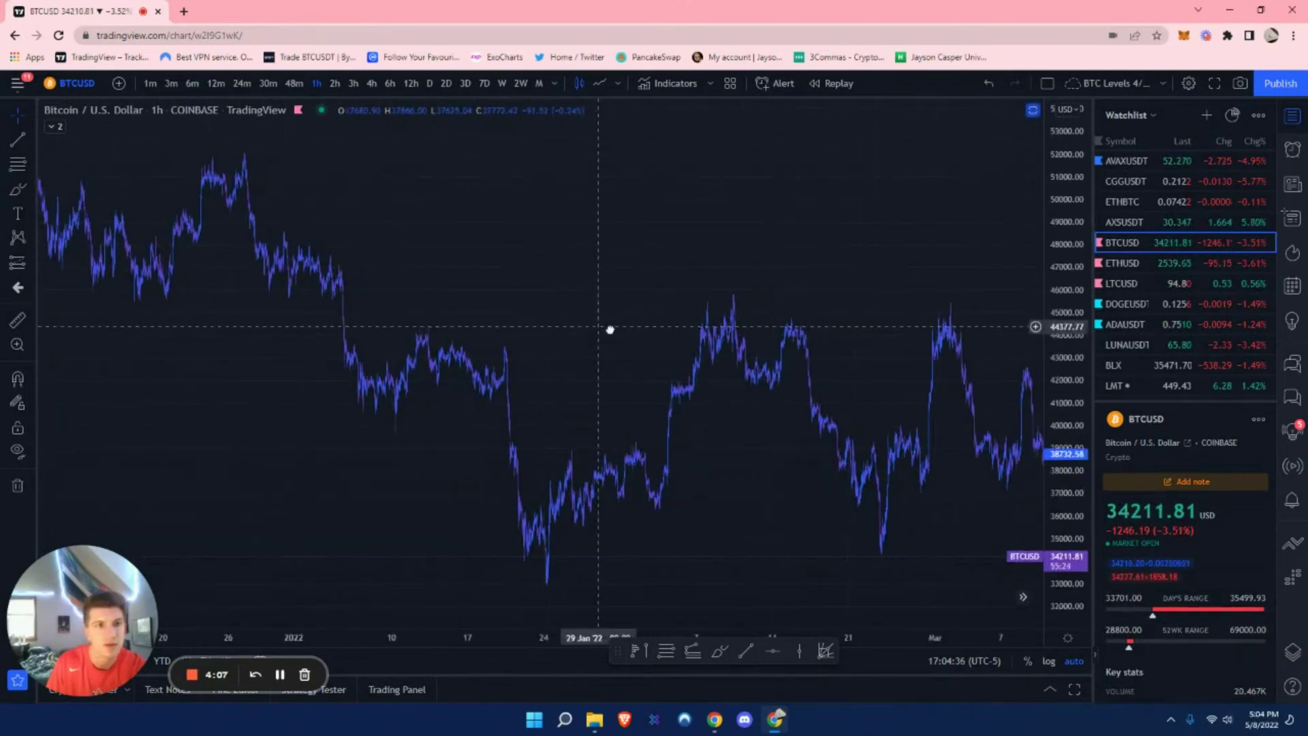
left_click_drag(690, 334, 958, 175)
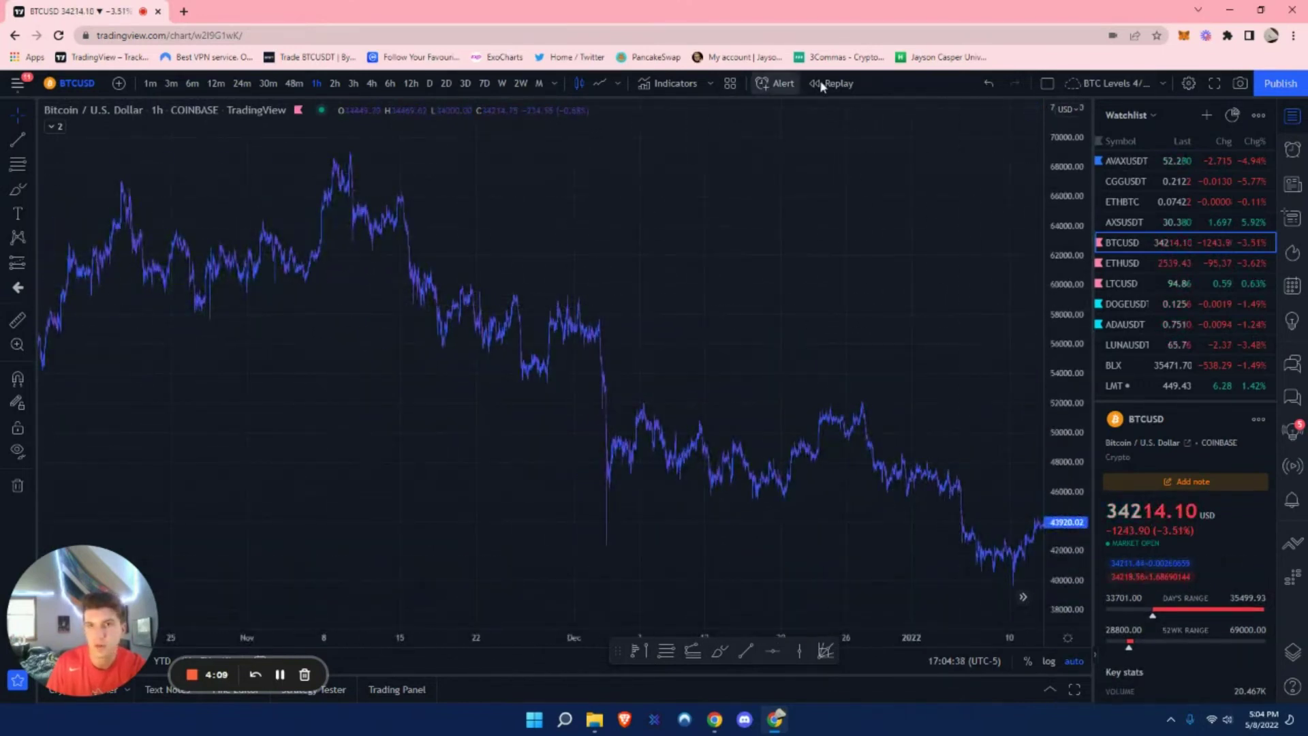
Start bar replay cut at late November 2021, with the last bars near 54,400.
left_click(835, 83)
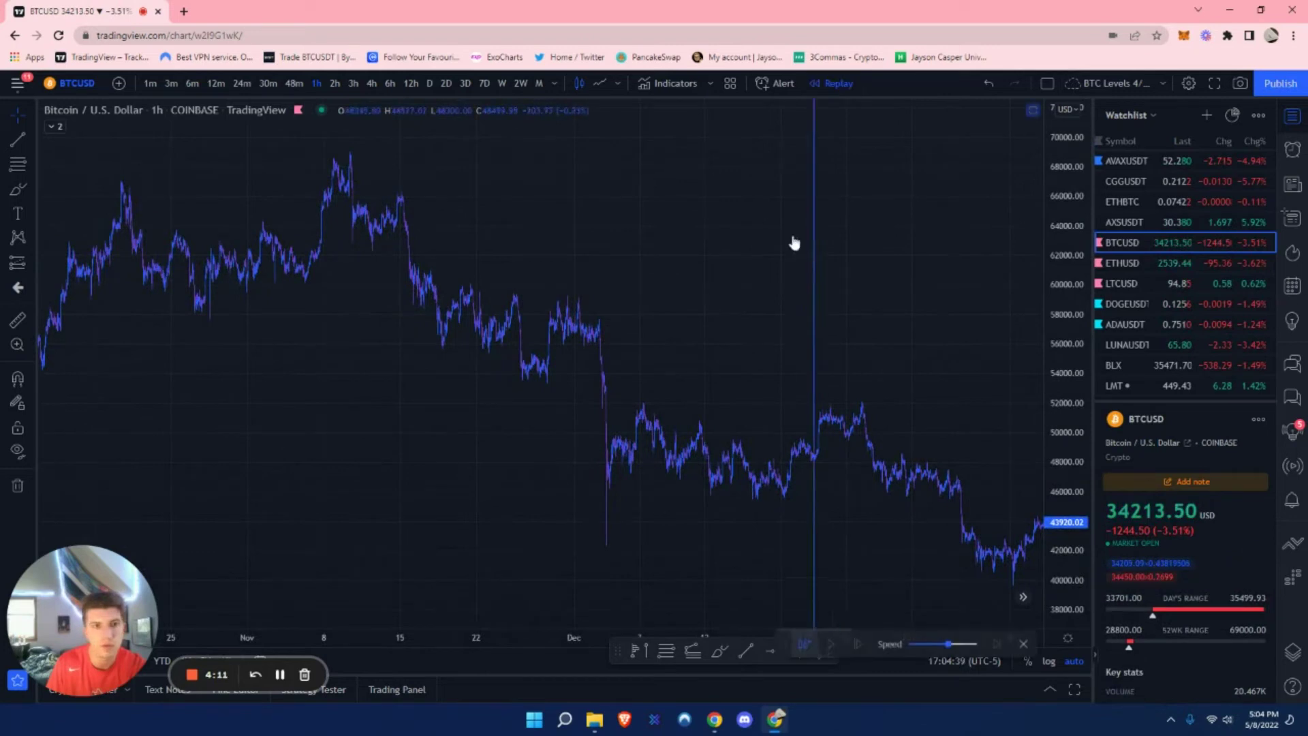
left_click(546, 409)
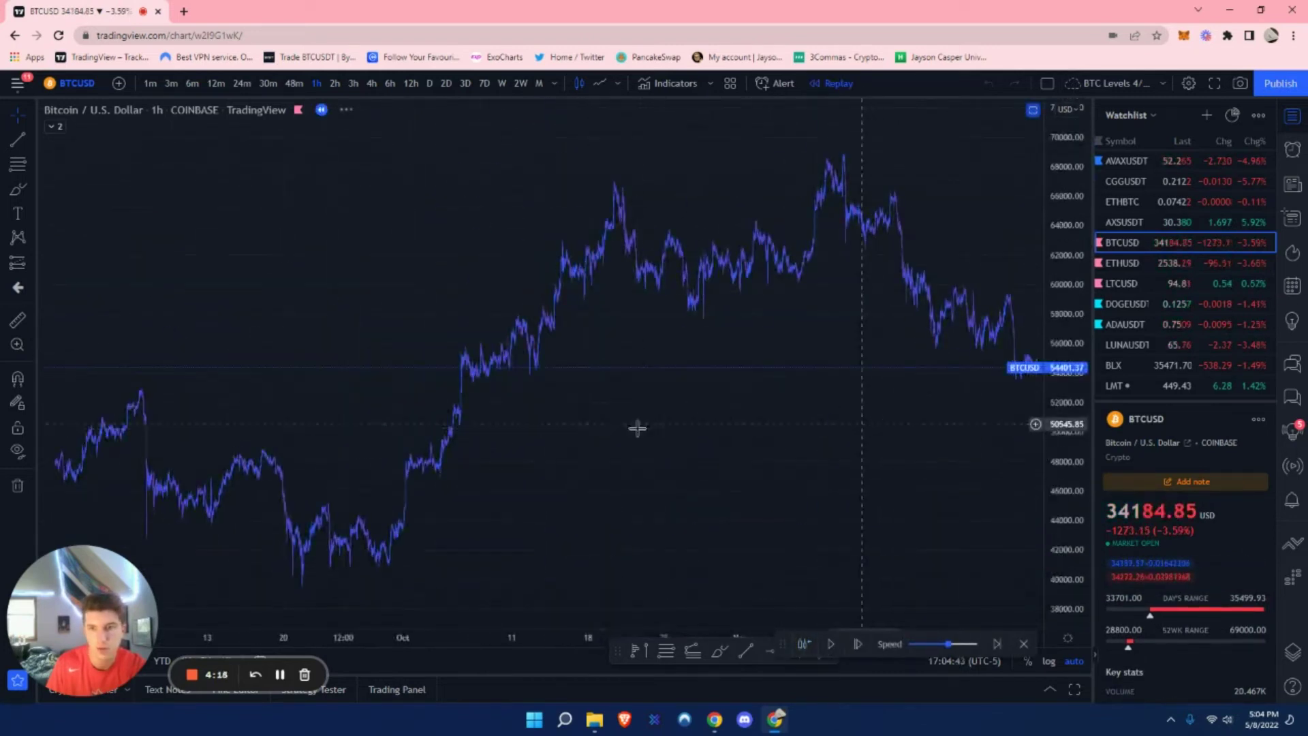
left_click_drag(818, 439, 298, 427)
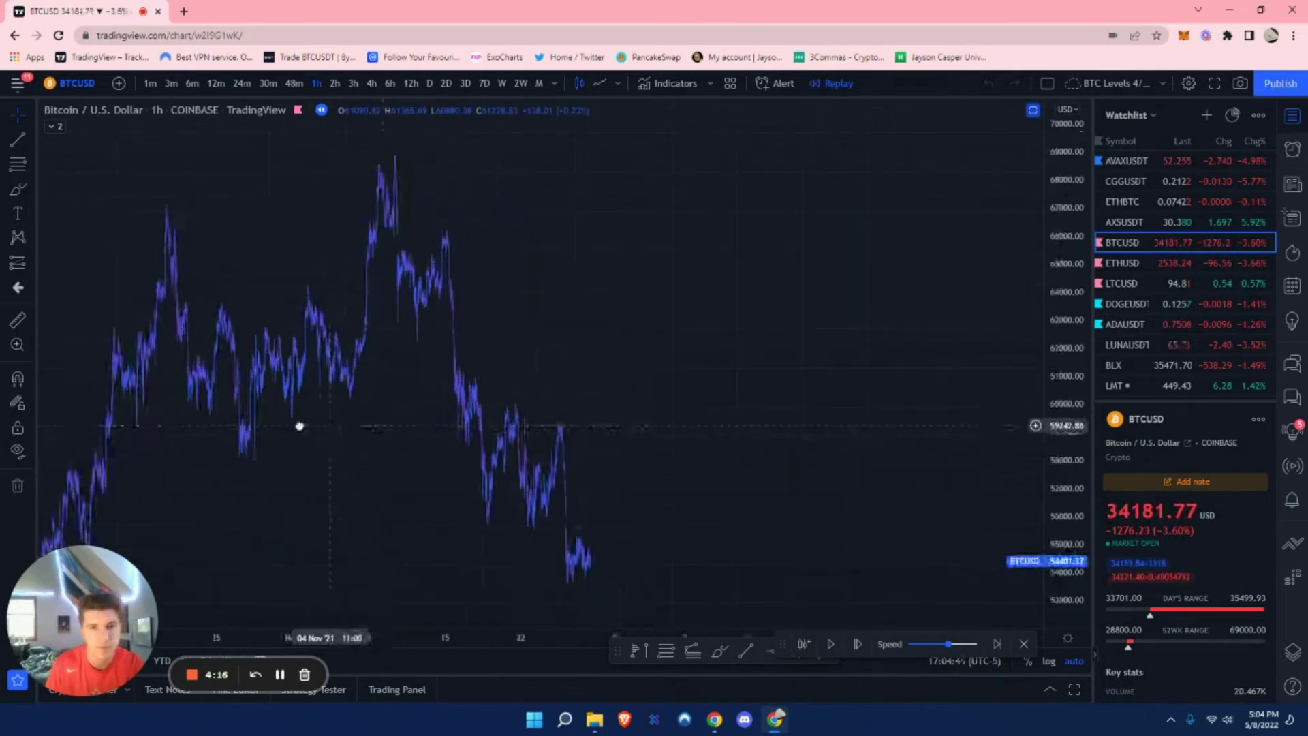
Draw a snapped Fib retracement from the 10 Nov 68,656 high to the 26 Nov low, shown as a line chart.
left_click(15, 166)
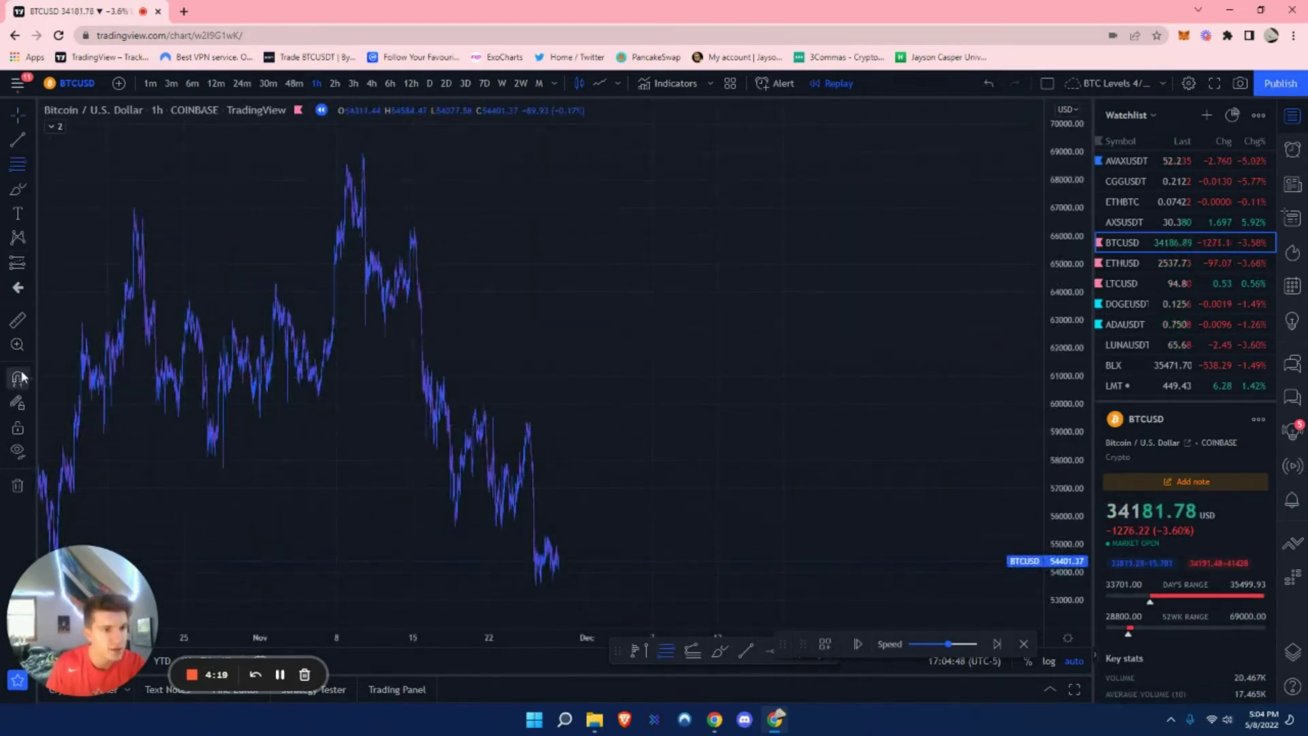
key("ctrl")
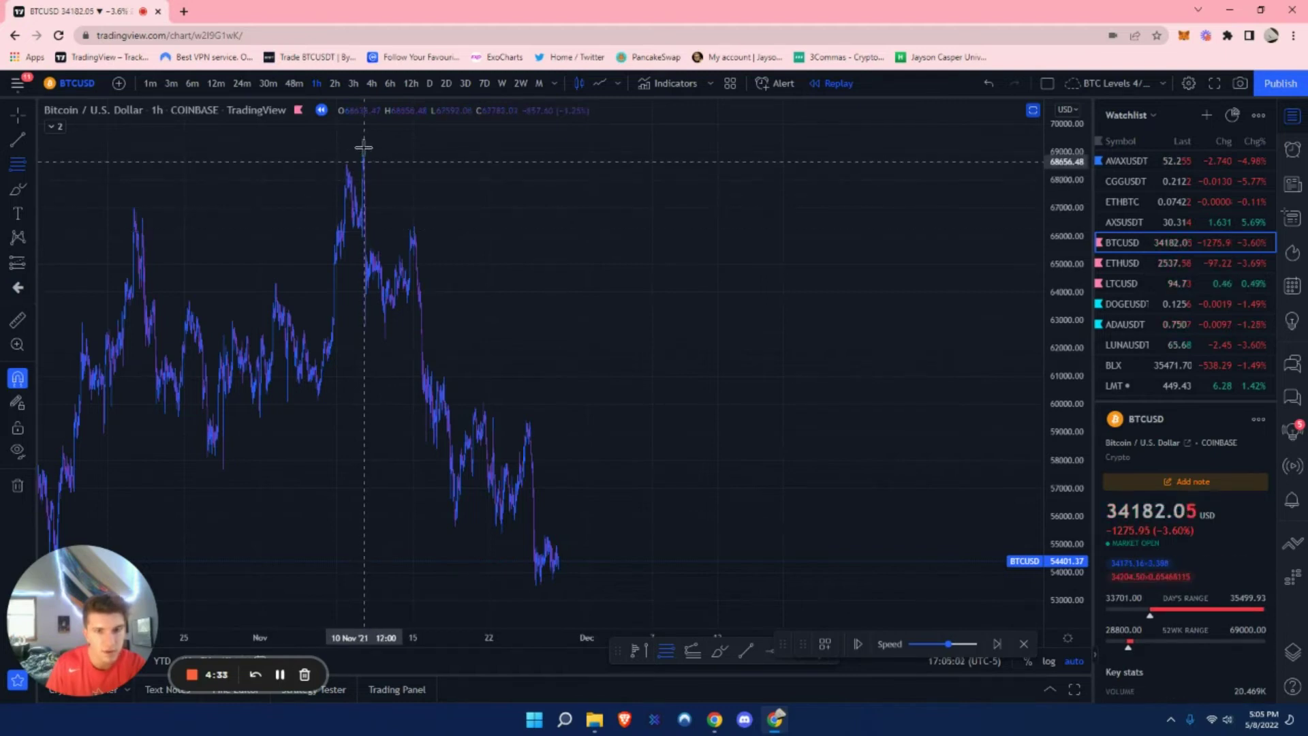
left_click(364, 148)
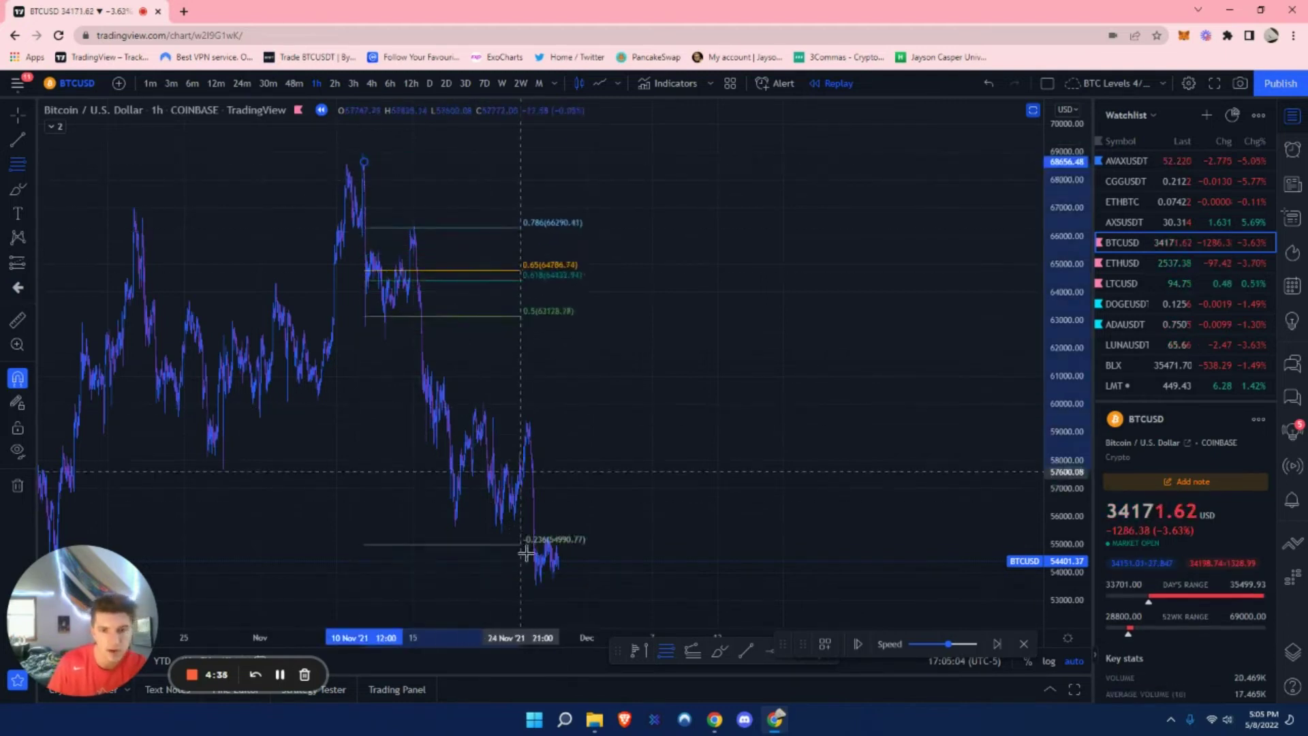
left_click(536, 596)
left_click(681, 327)
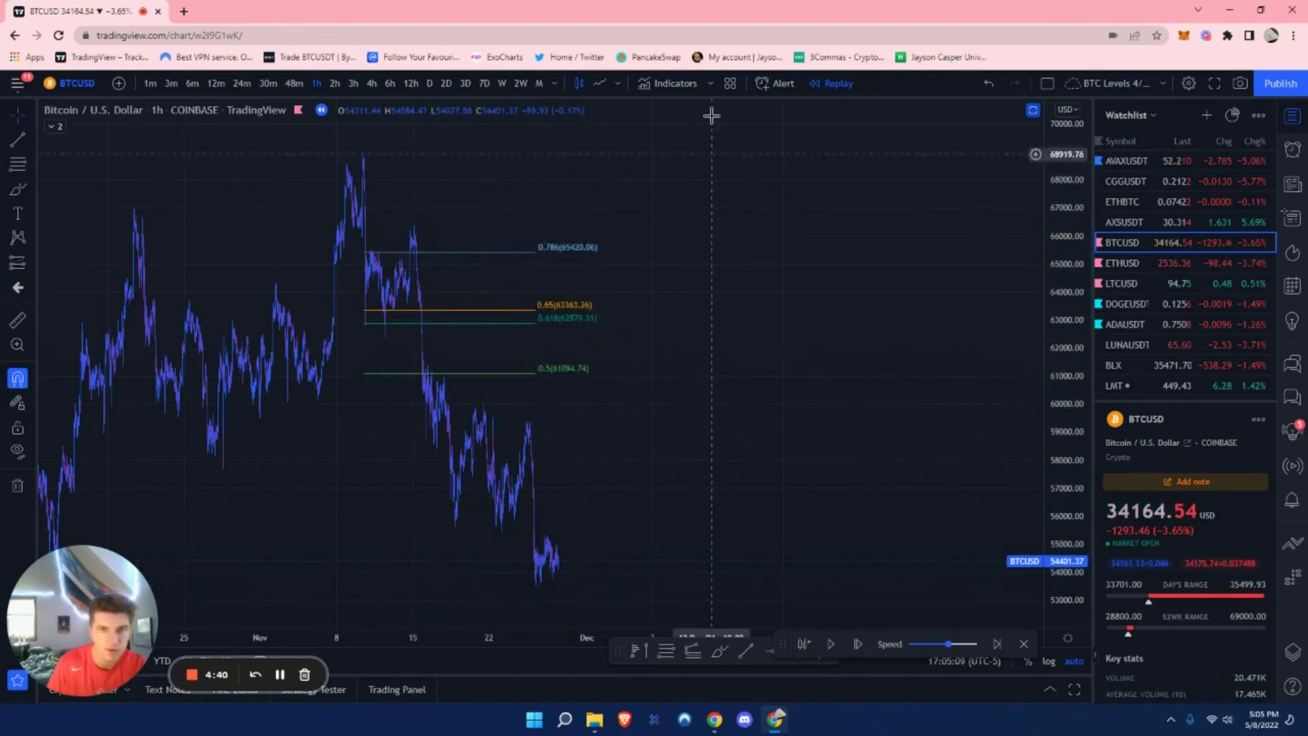
left_click(601, 84)
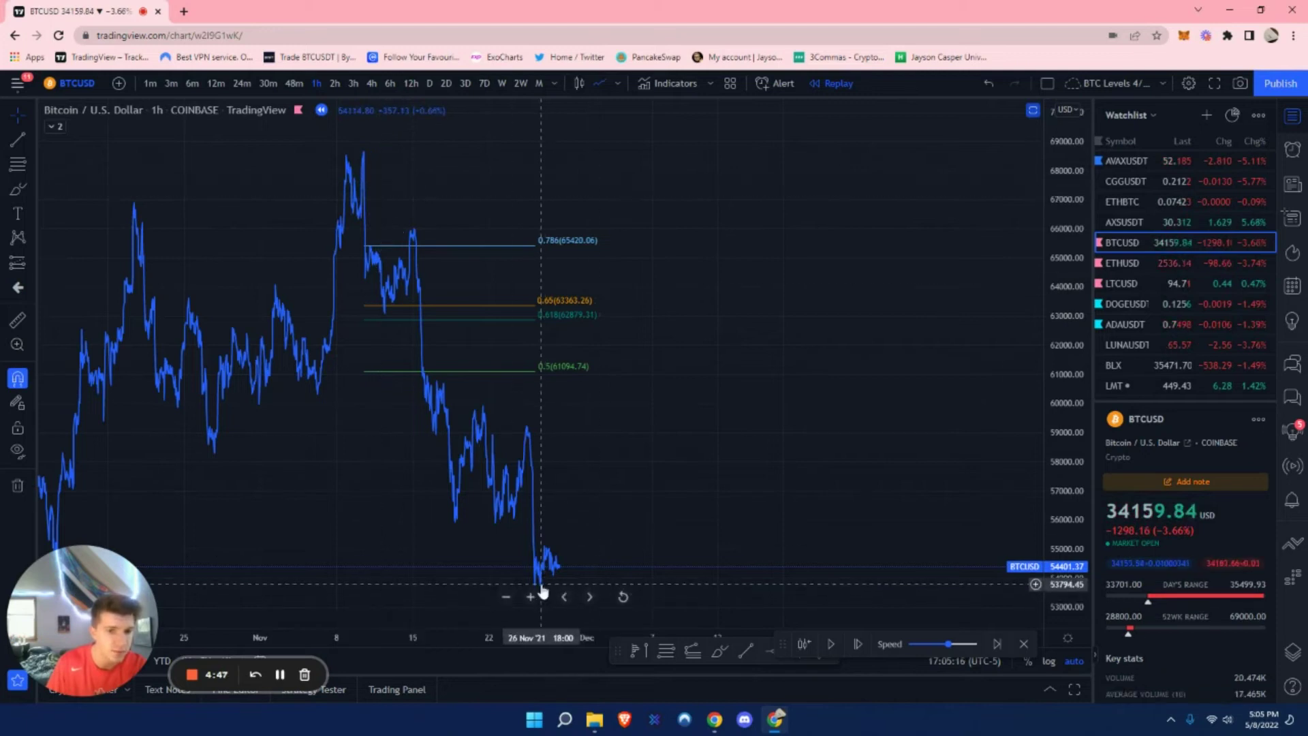
Switch BTCUSD to bar style and compress the price scale to reveal the lower Fibonacci levels.
left_click(578, 84)
scroll(566, 501, "up", 1)
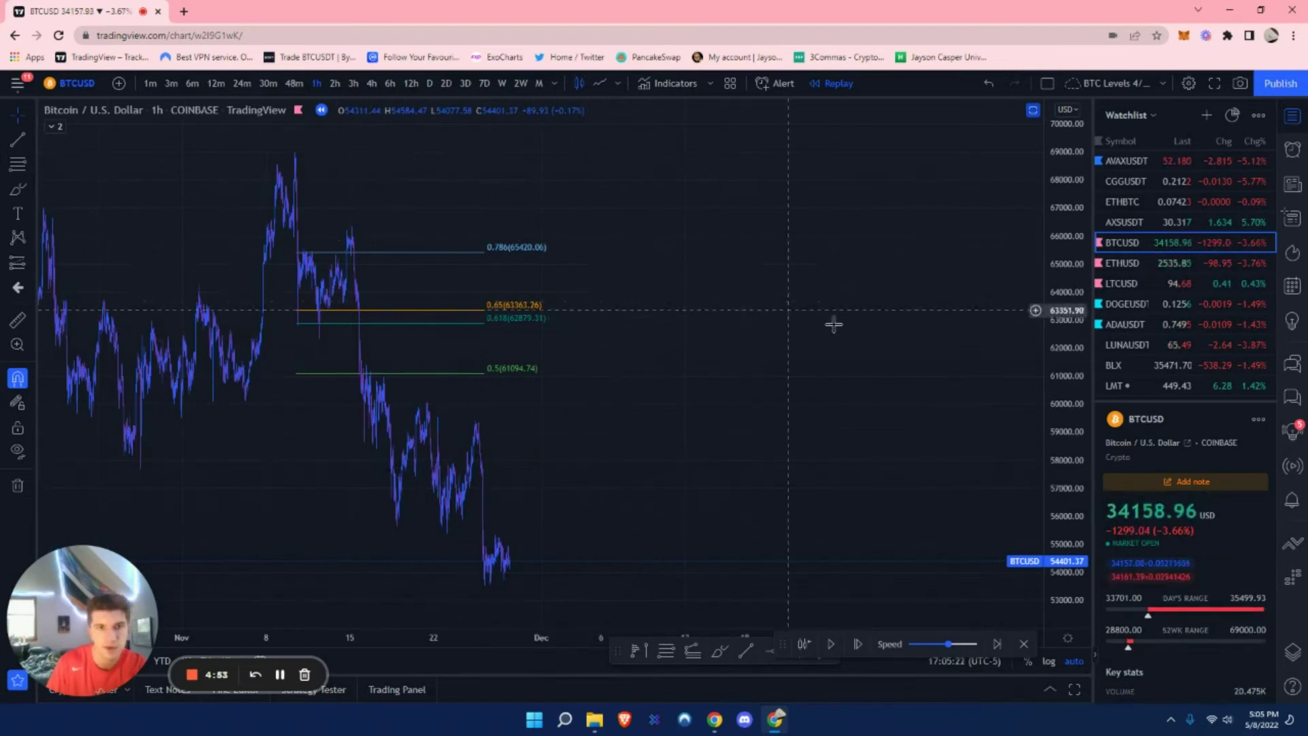
left_click_drag(1067, 349, 1066, 409)
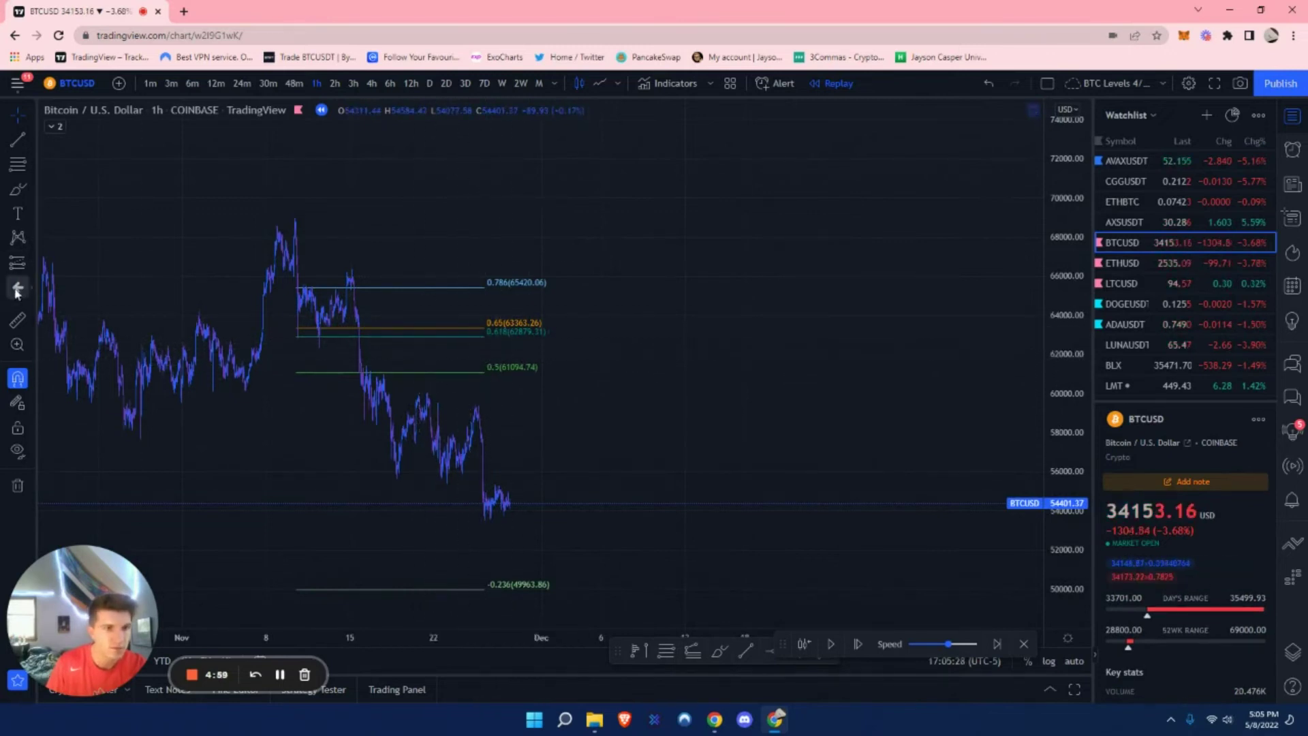
Brush a yellow path rising near 63,000 then falling to -0.236, and compress the scale to show every level.
left_click(17, 188)
mouse_move(508, 513)
left_mouse_down()
mouse_move(544, 349)
mouse_move(602, 400)
mouse_move(619, 587)
left_mouse_up()
left_click_drag(1067, 307, 1108, 507)
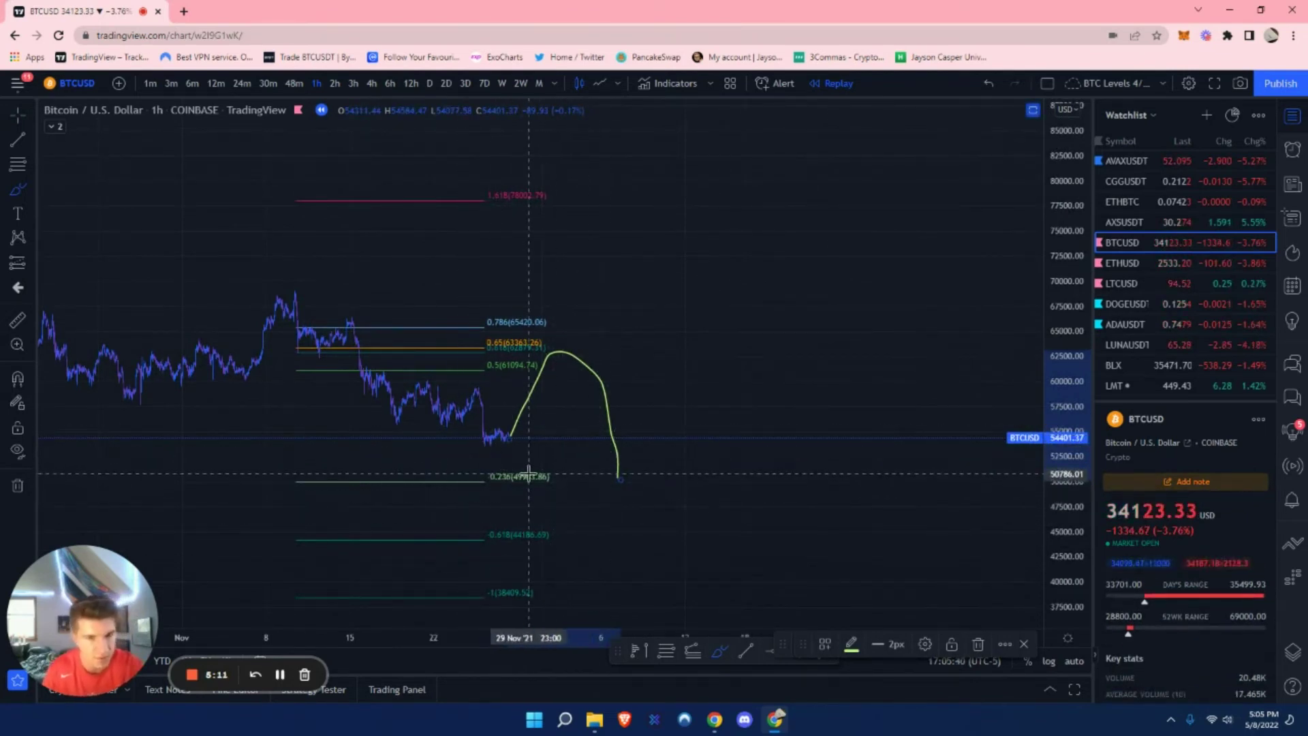
Circle the -0.236 level, then delete both that circle and the yellow projected path.
mouse_move(561, 468)
left_mouse_down()
mouse_move(459, 484)
mouse_move(571, 482)
left_mouse_up()
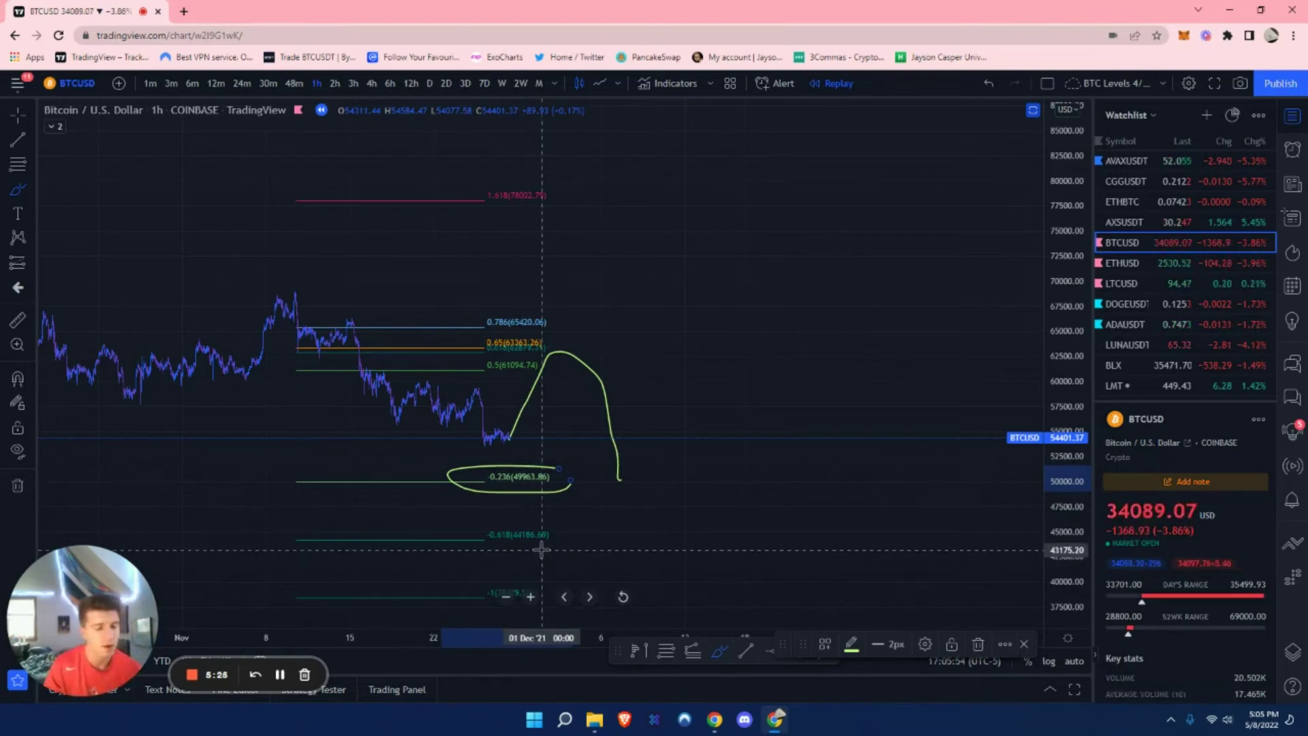
key("Delete")
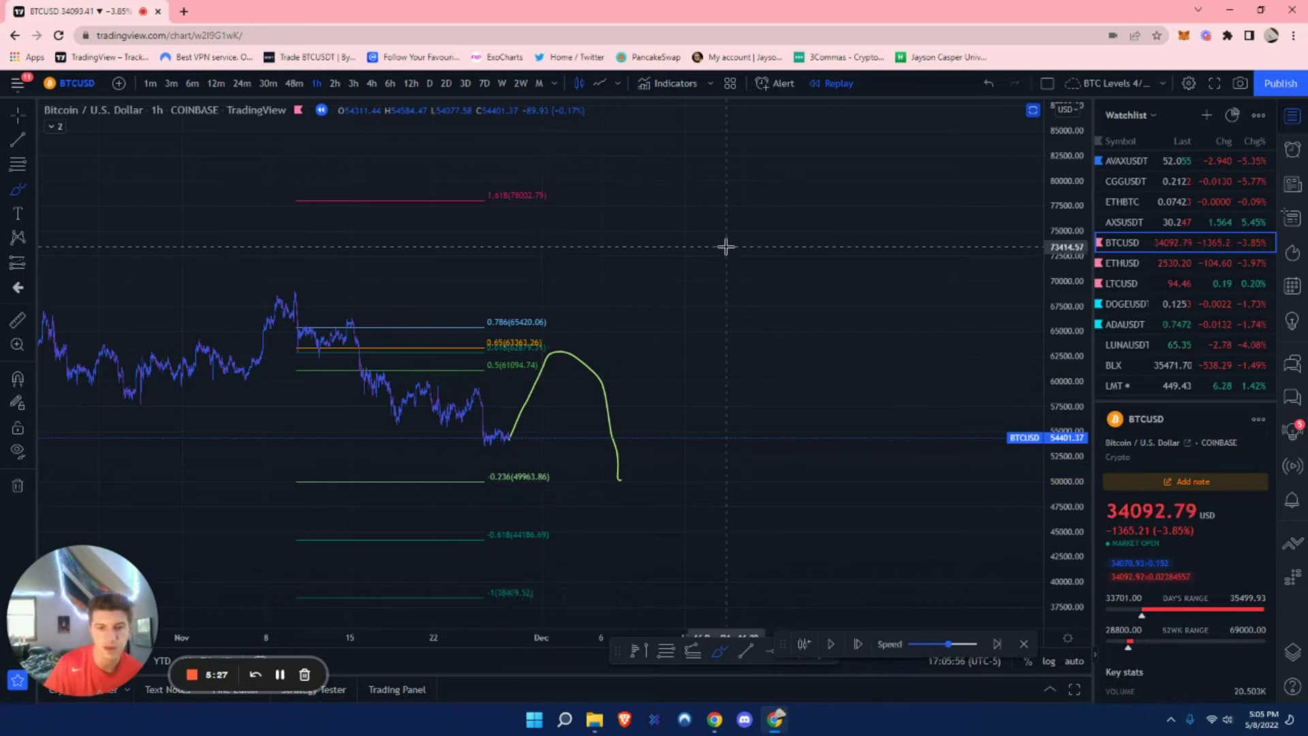
left_click(607, 394)
key("Delete")
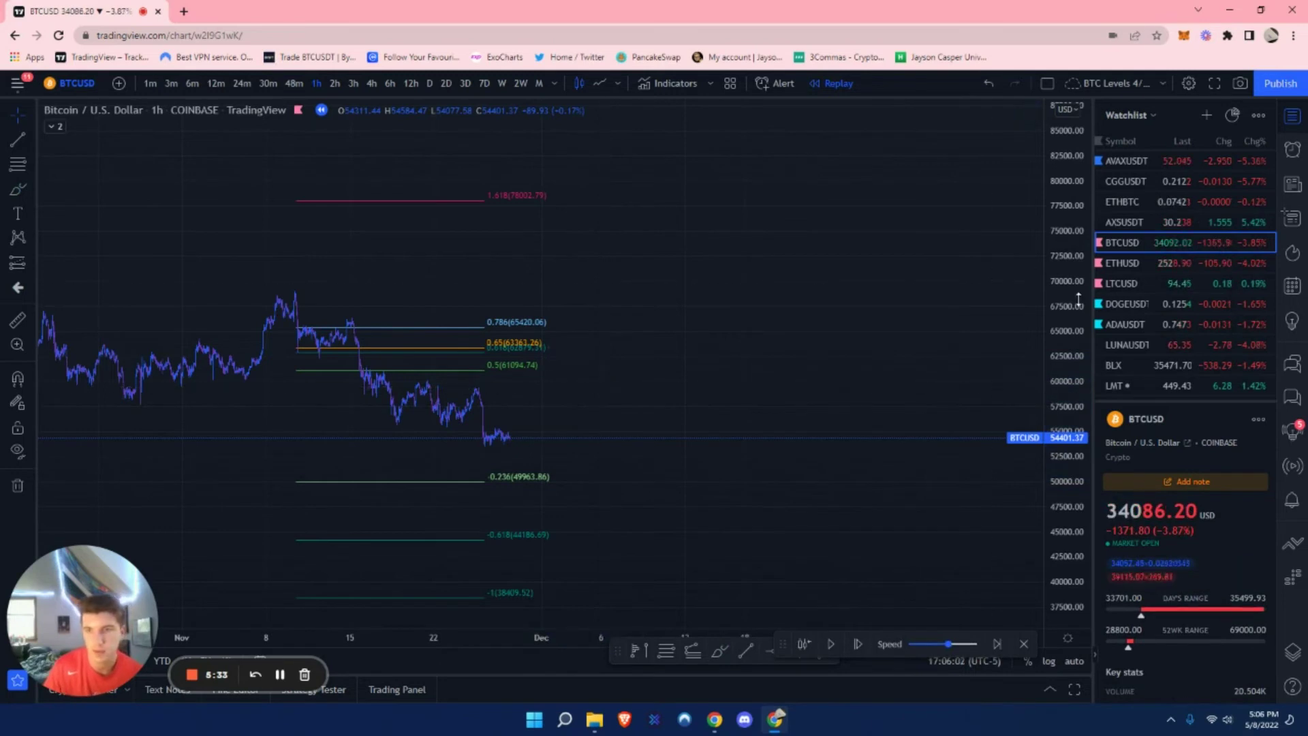
left_click_drag(1077, 304, 643, 386)
scroll(643, 386, "down", 1)
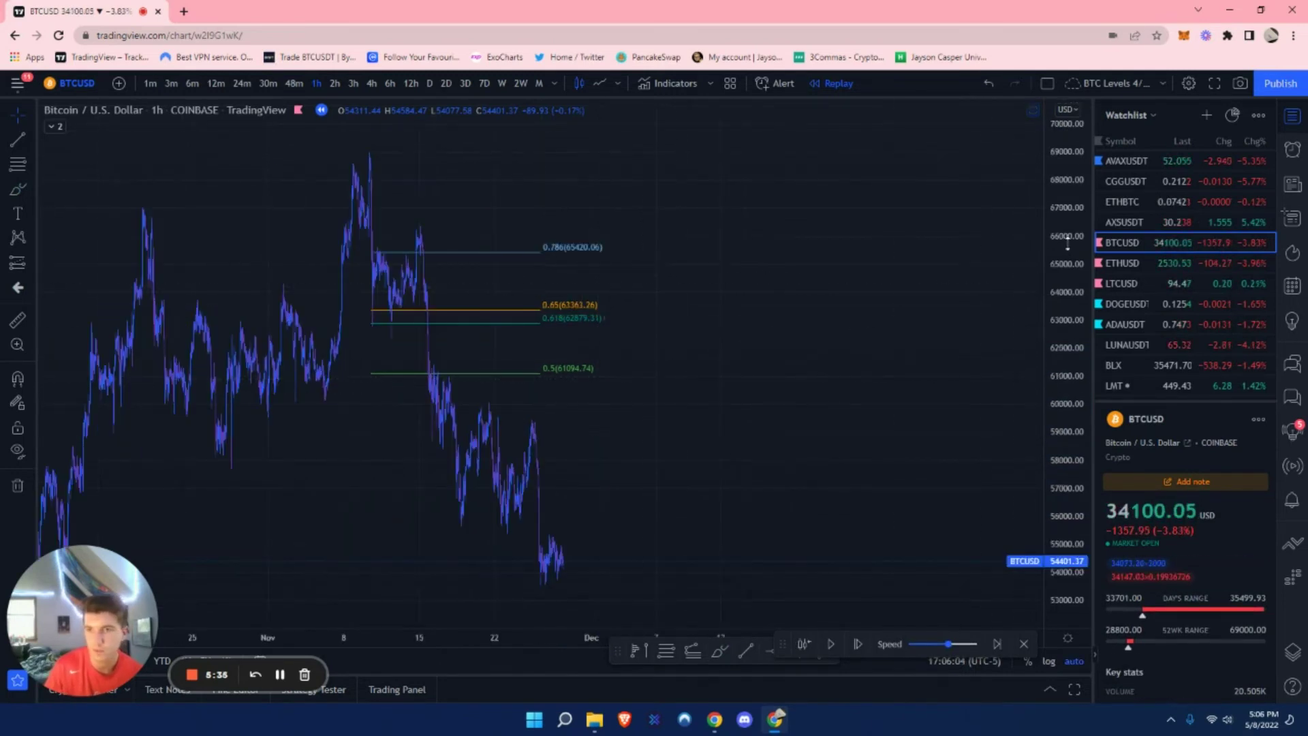
left_click_drag(1067, 333, 1064, 395)
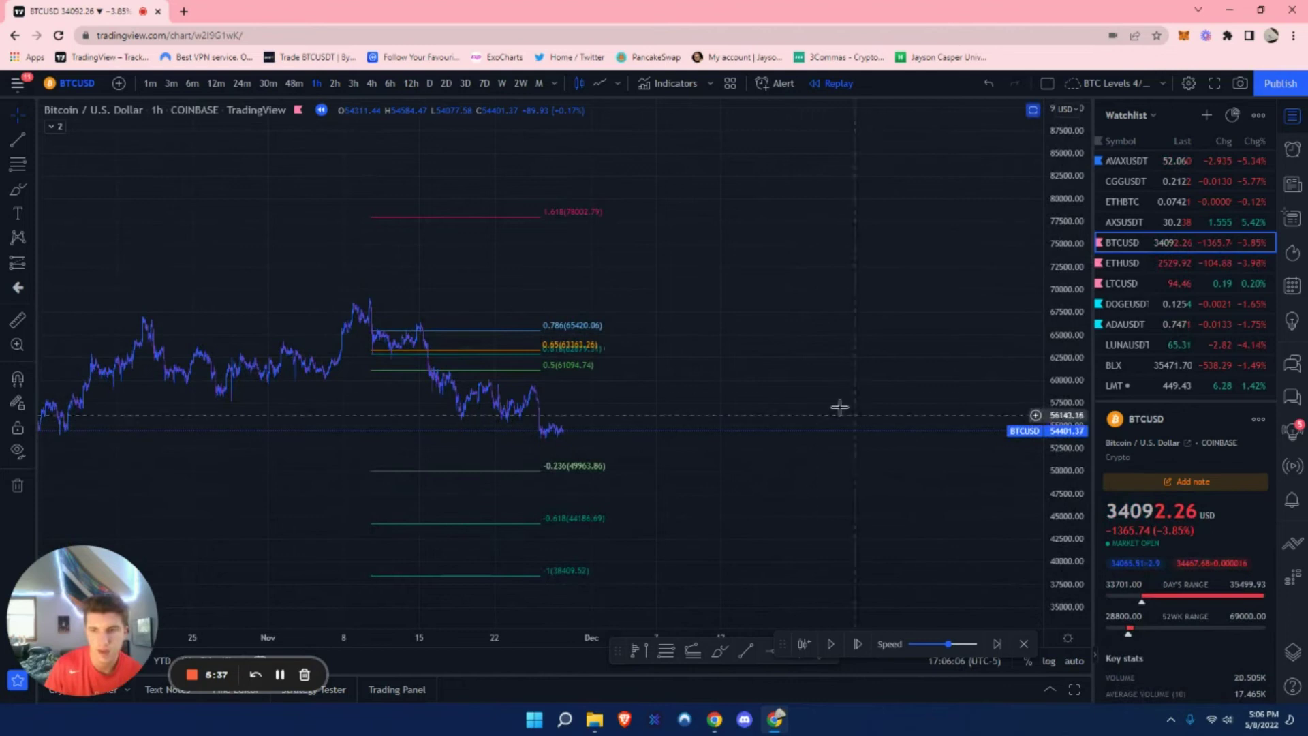
left_click_drag(796, 366, 795, 362)
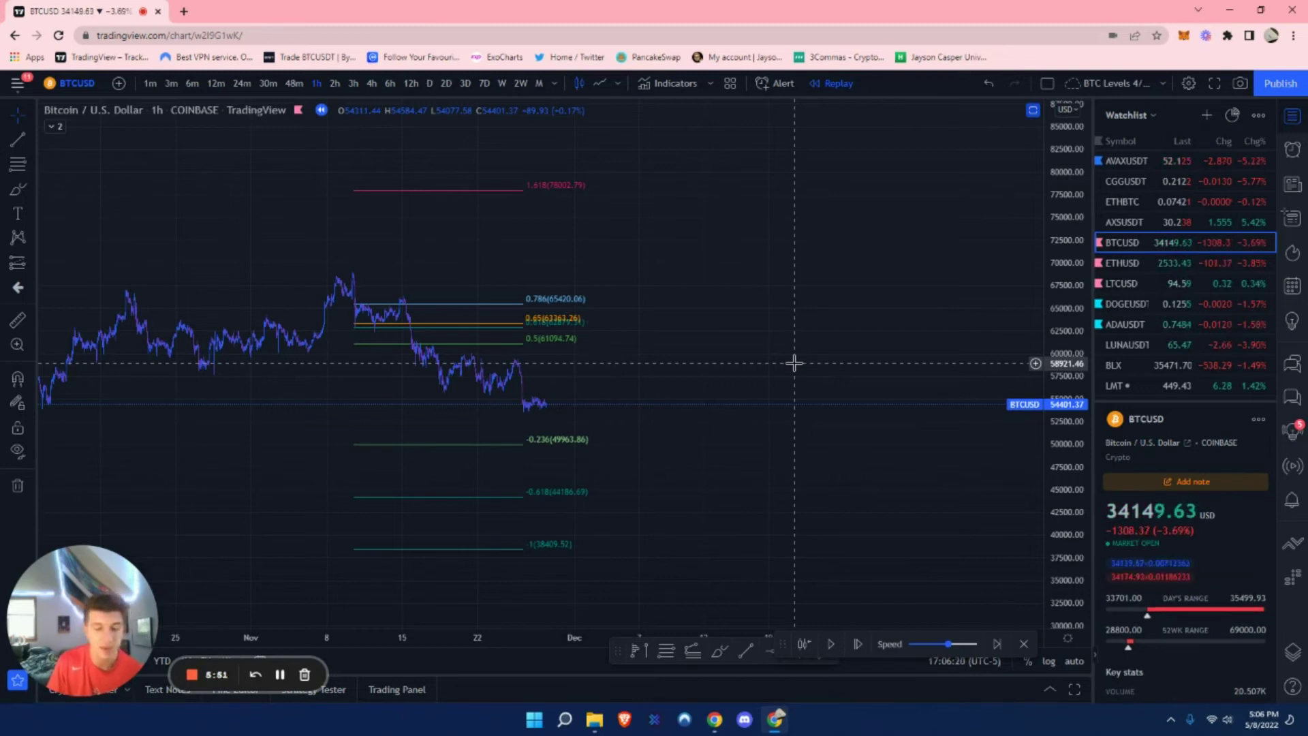
left_click_drag(676, 353, 675, 342)
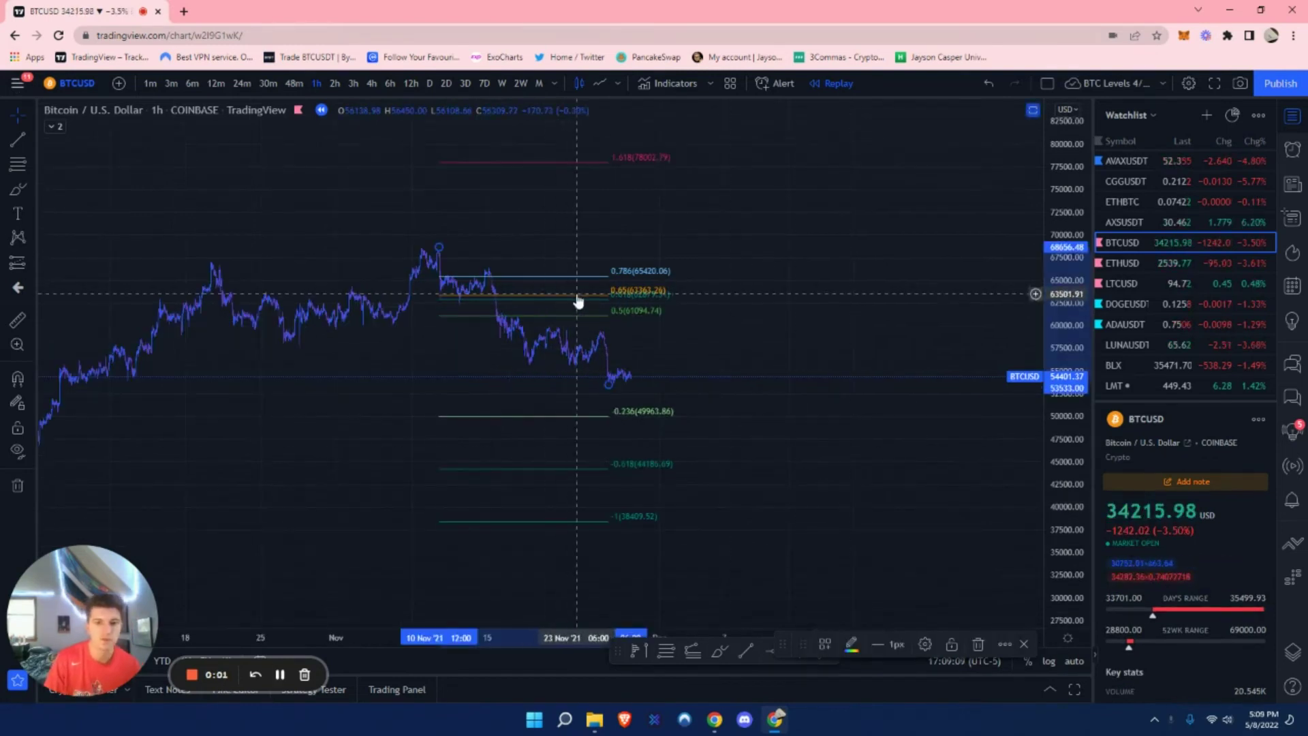
double_click(578, 301)
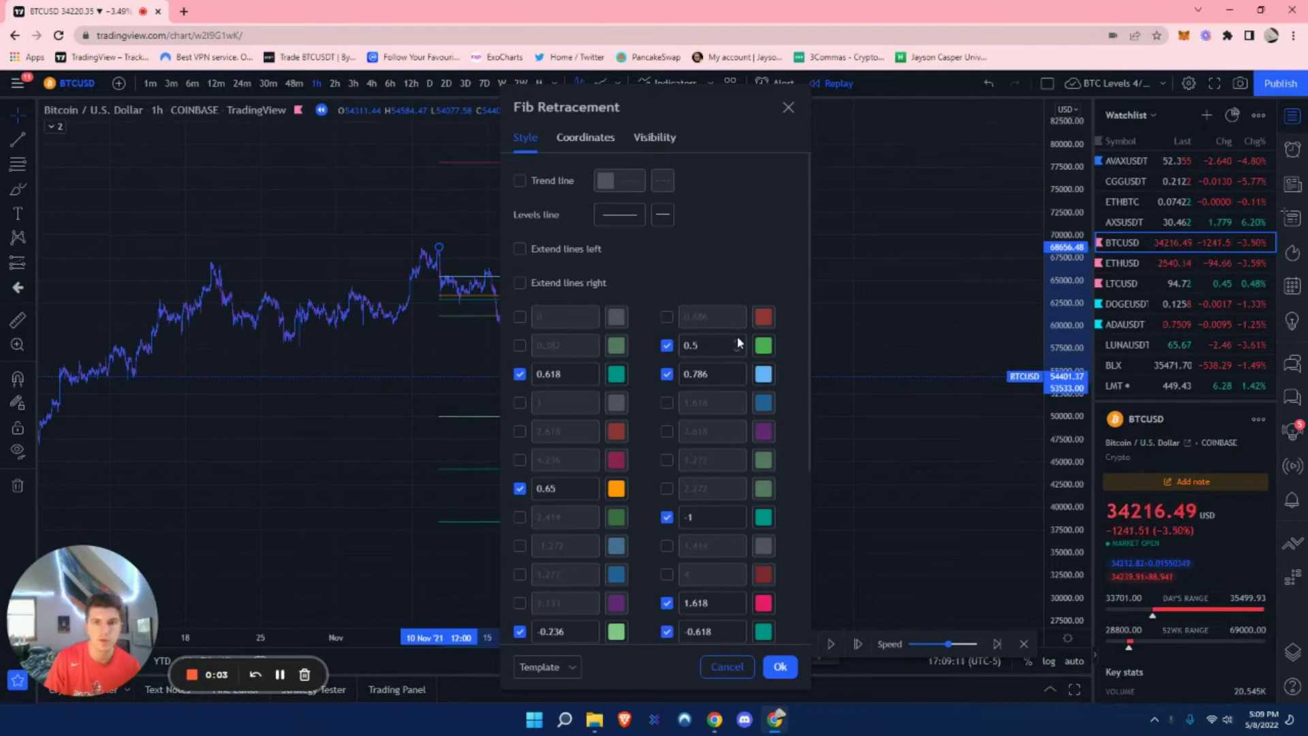
scroll(795, 357, "down", 1)
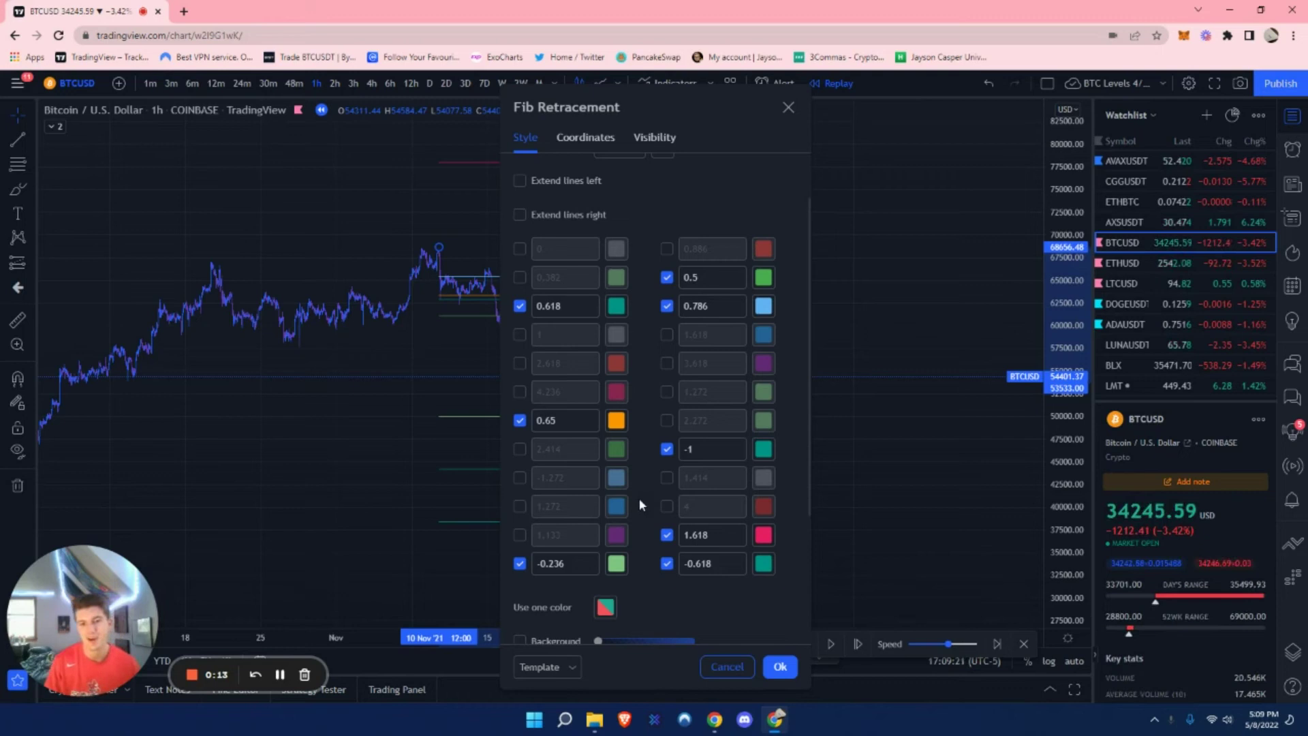
left_click(572, 667)
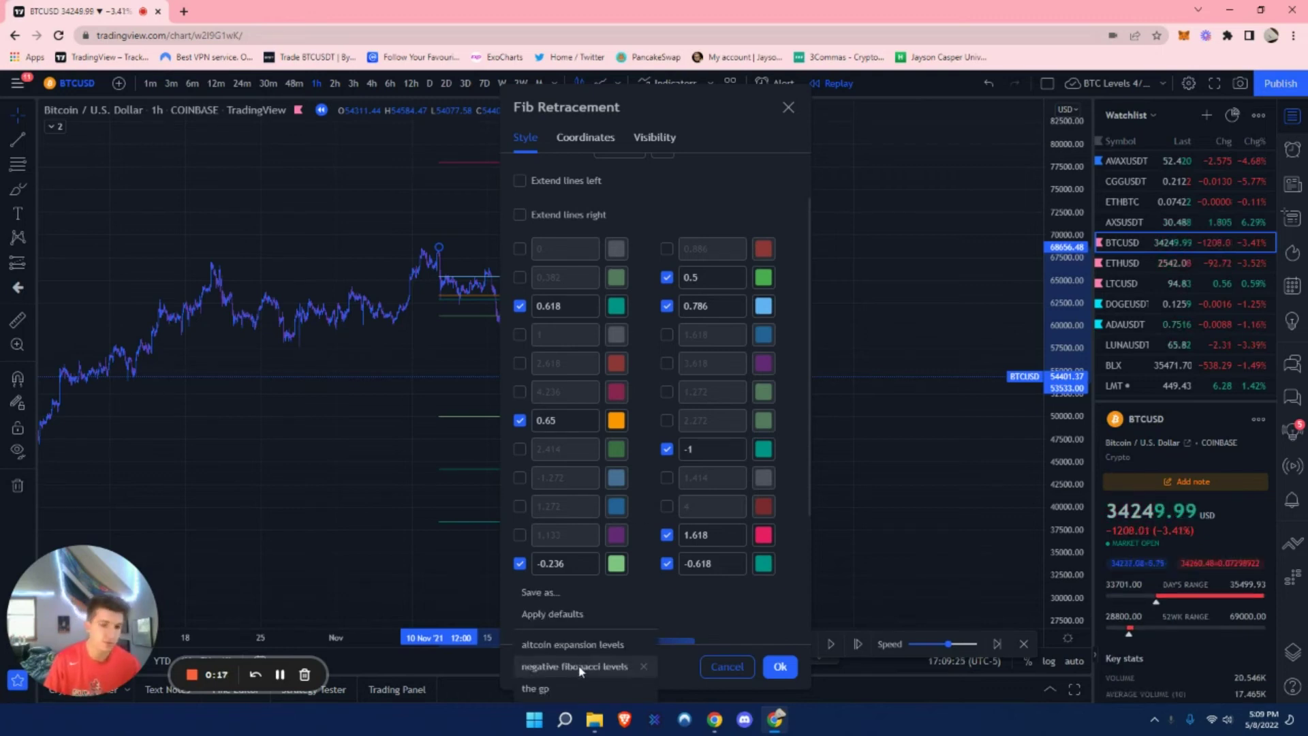
left_click(773, 614)
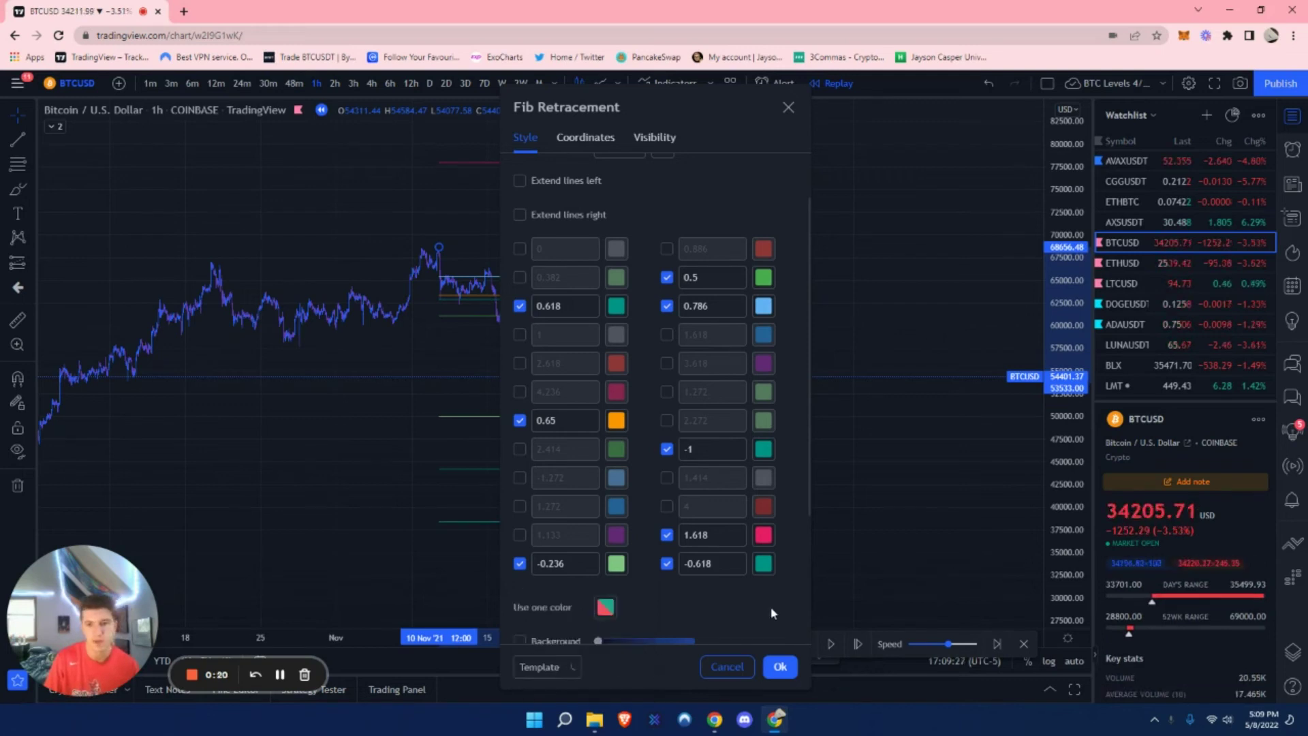
left_click(573, 668)
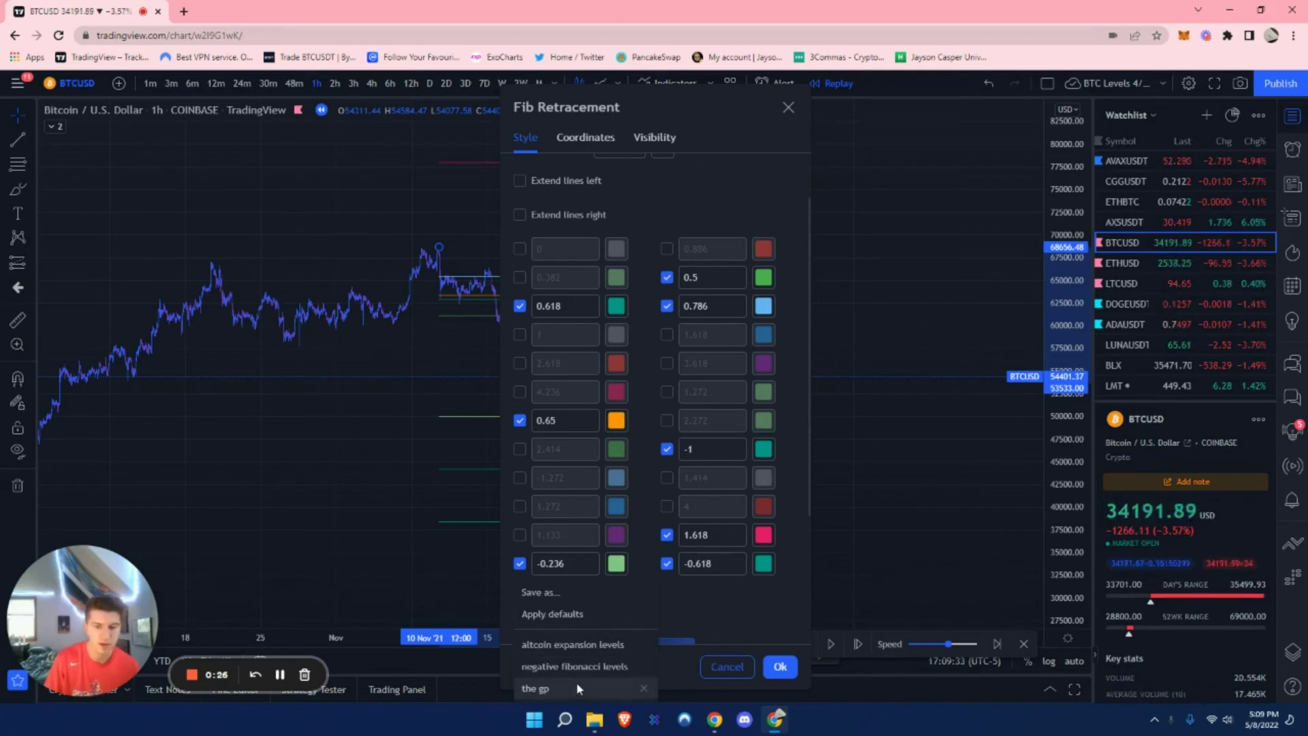
left_click(578, 690)
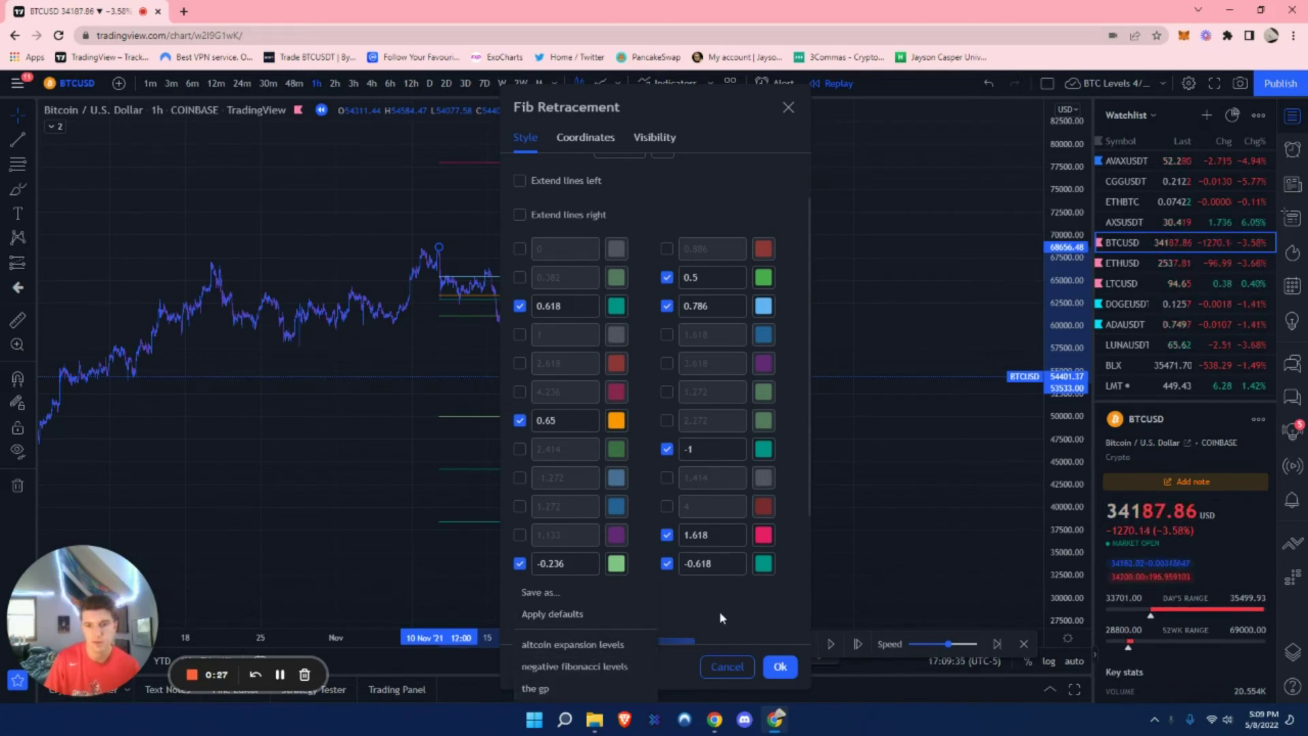
left_click(727, 665)
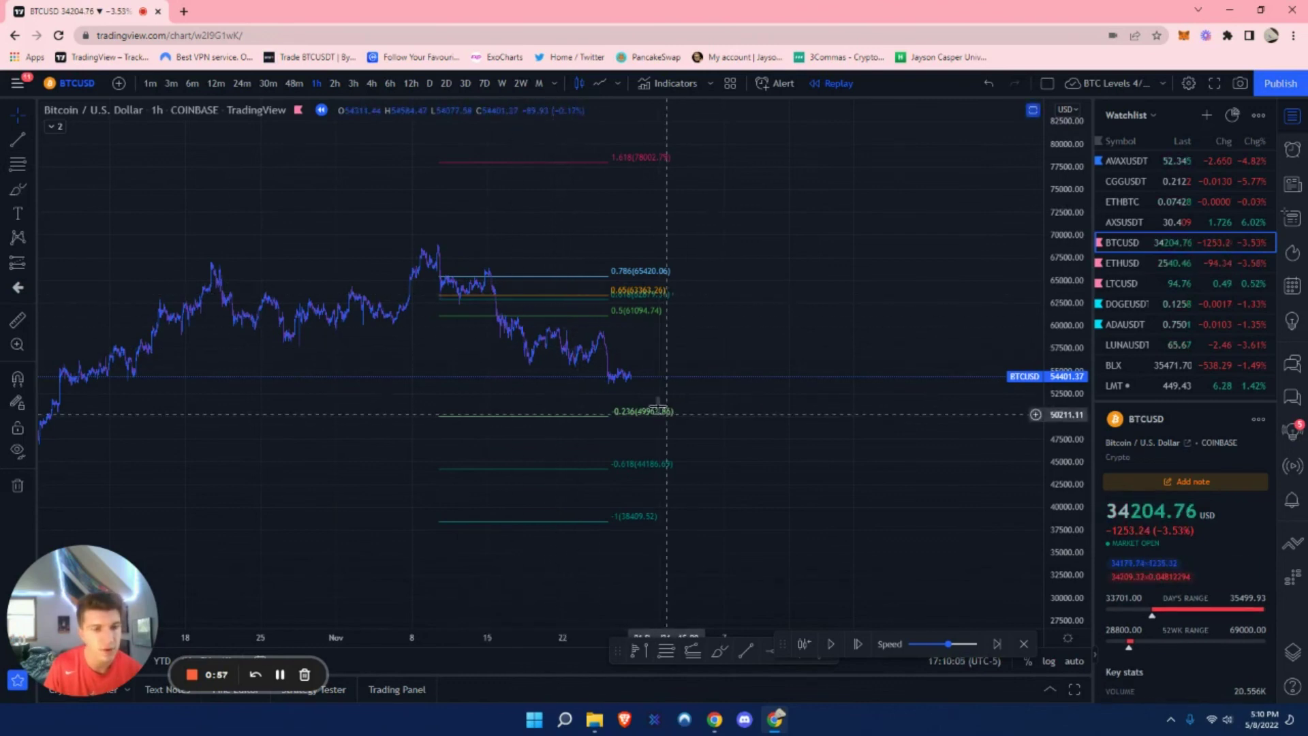
Select the Brush tool from the left drawing toolbar for a new freehand path.
left_click(17, 190)
mouse_move(617, 368)
left_mouse_down()
mouse_move(648, 287)
mouse_move(711, 437)
left_mouse_up()
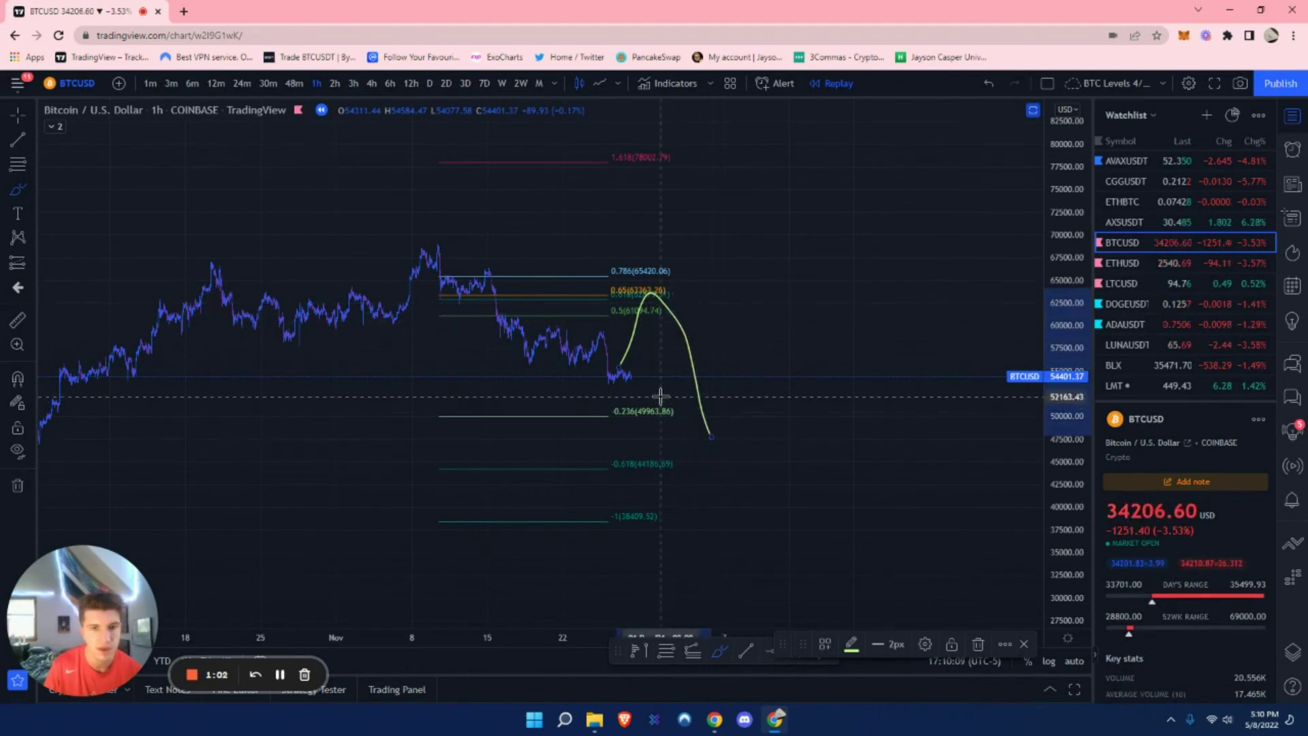
key("Delete")
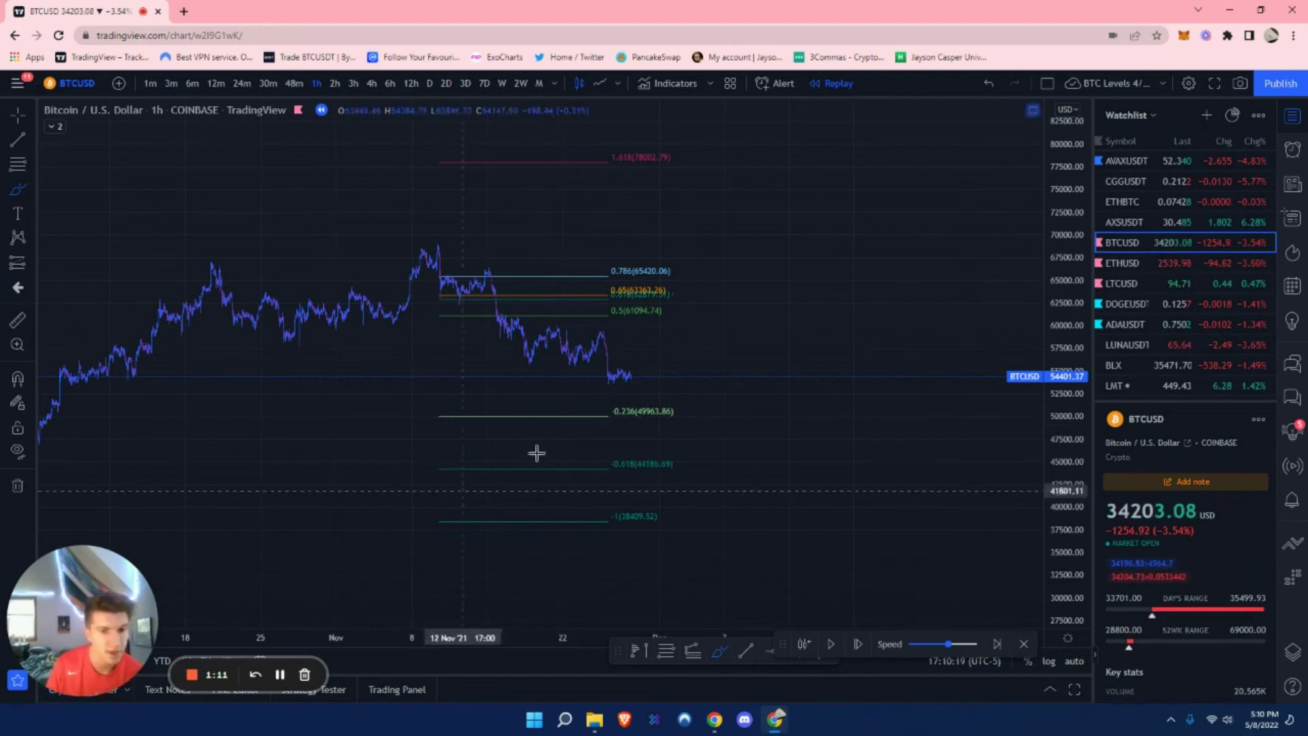
scroll(651, 417, "up", 2)
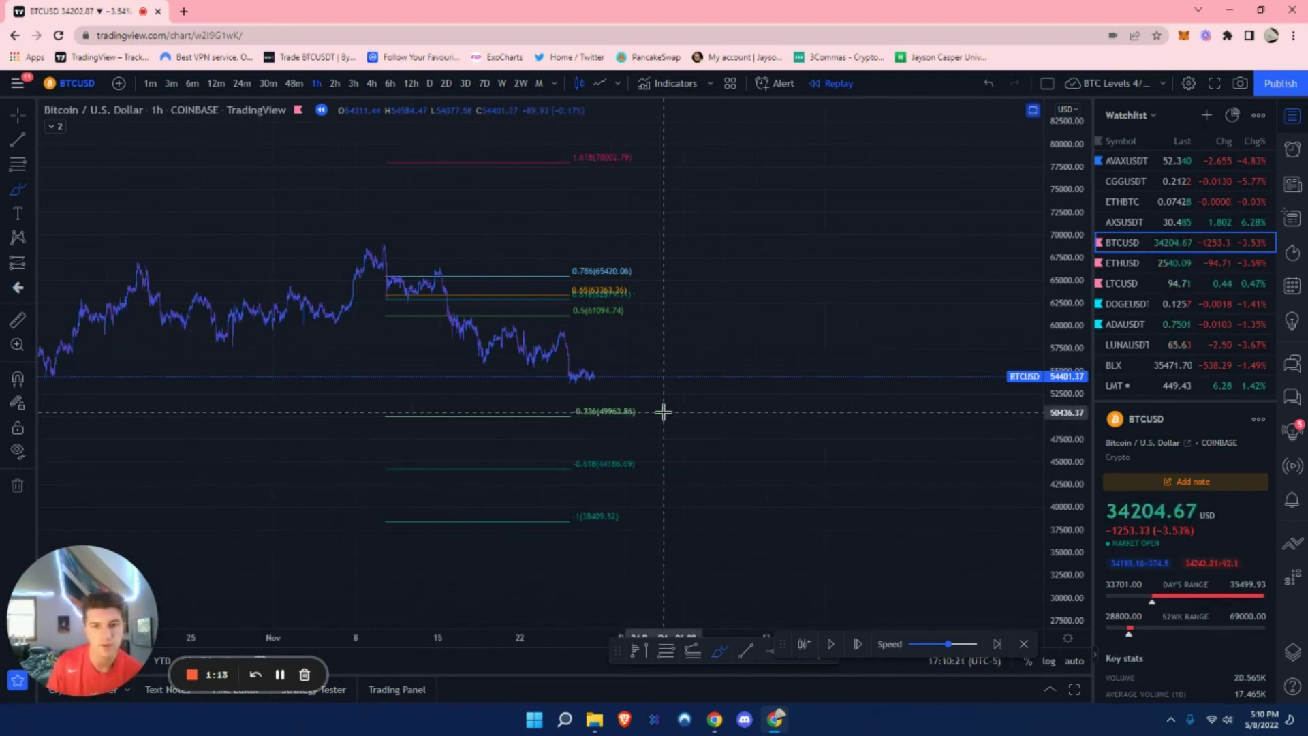